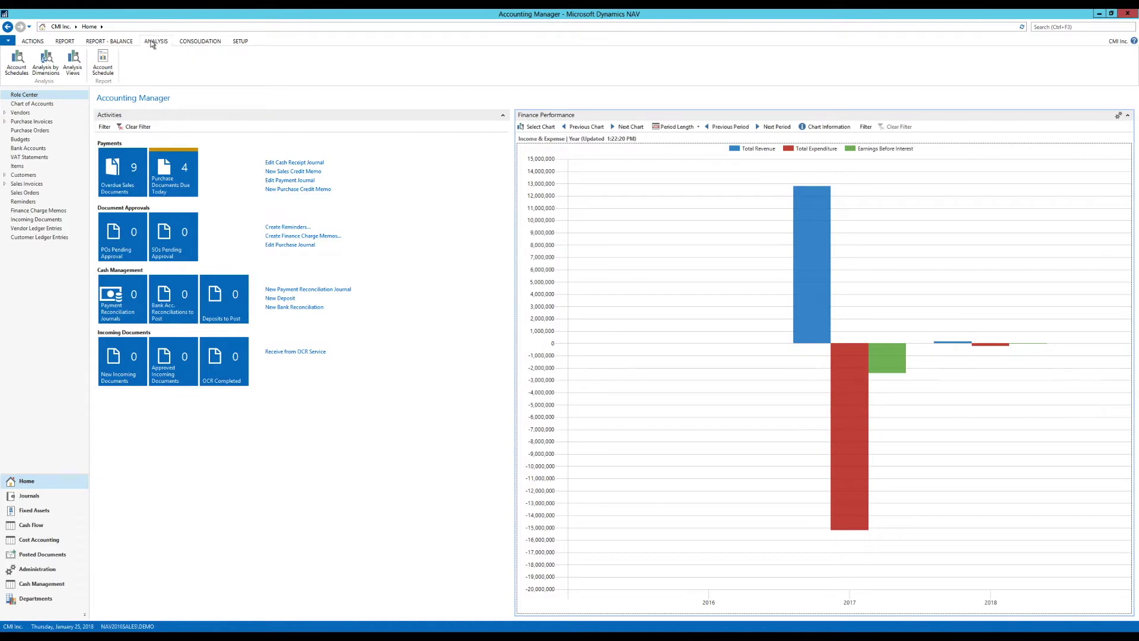
Step: Open the PFR (Profit for Retail) account schedule for editing and enlarge its window to show all rows
left_click(18, 62)
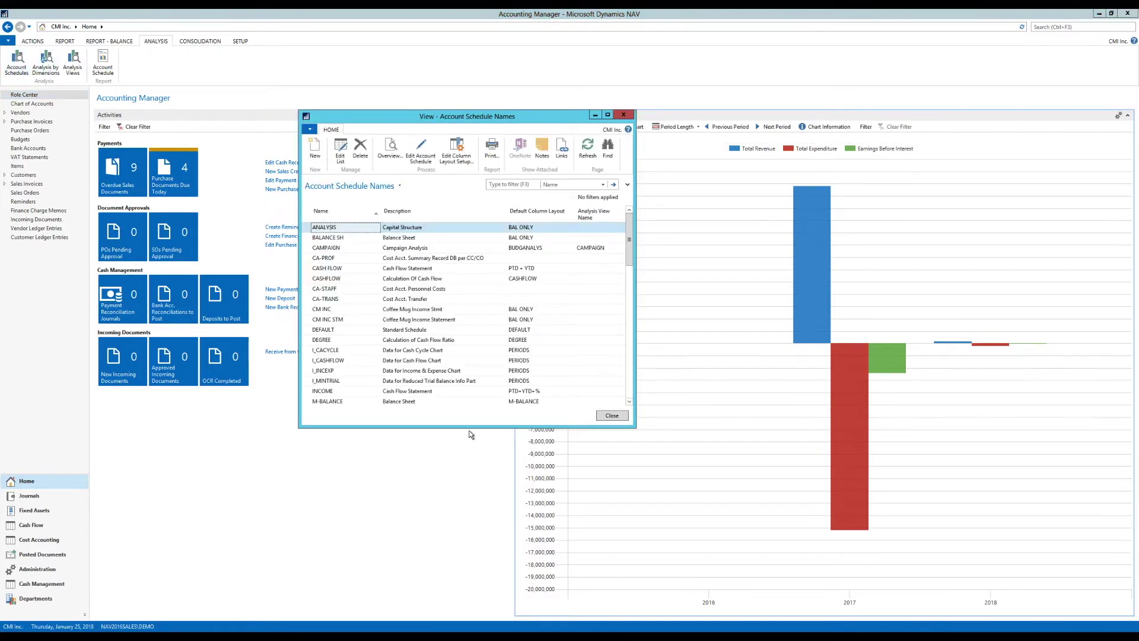
left_click_drag(470, 427, 483, 513)
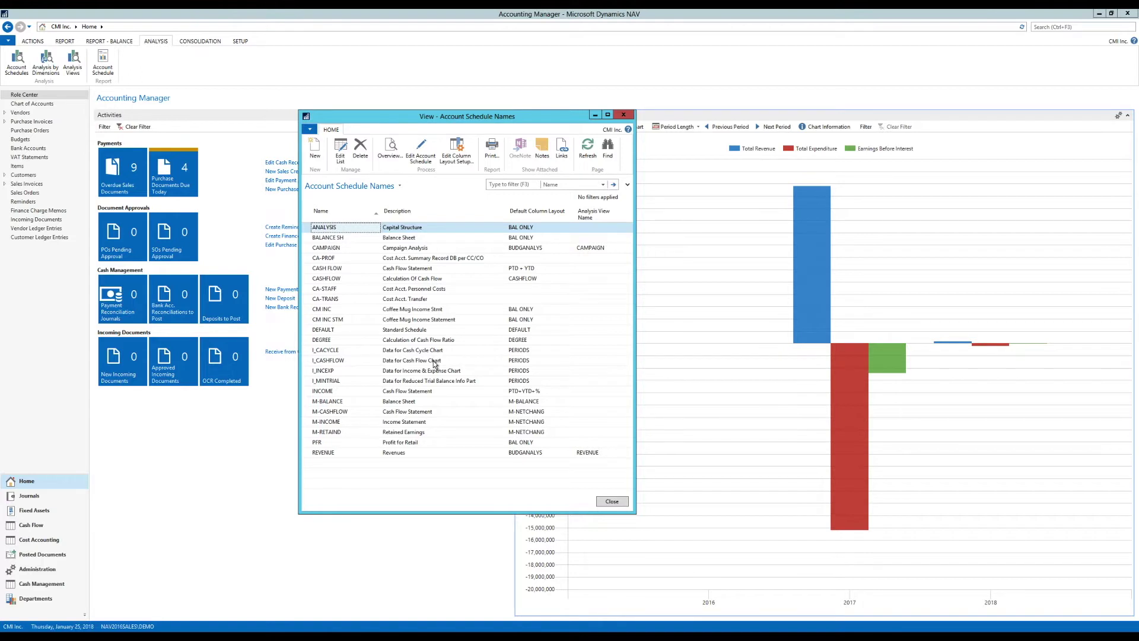
left_click(336, 443)
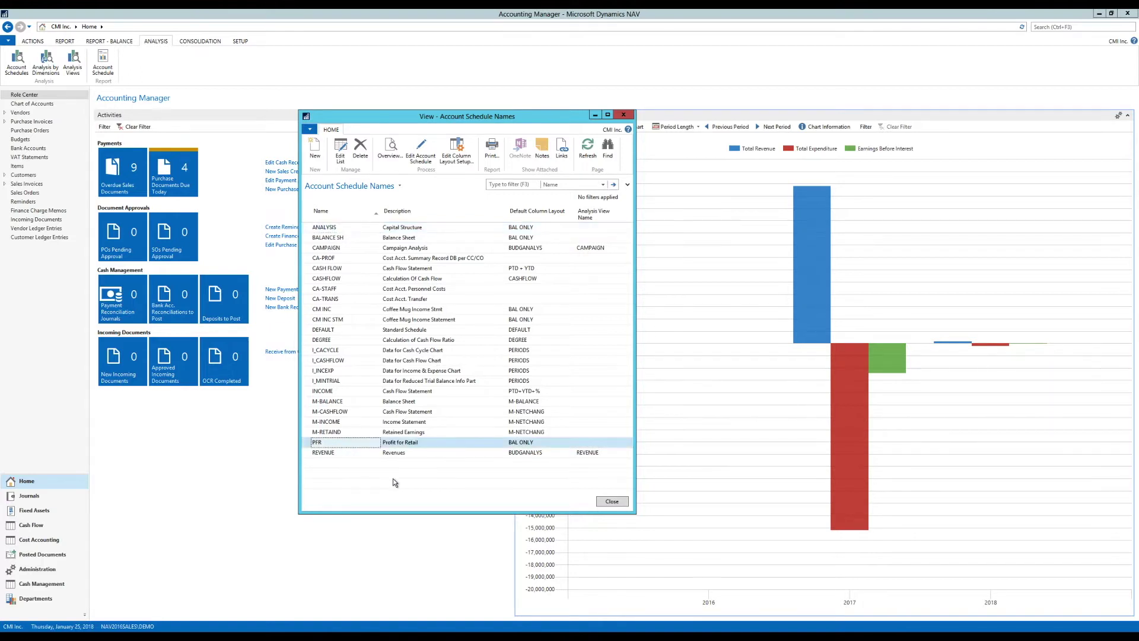
left_click(420, 152)
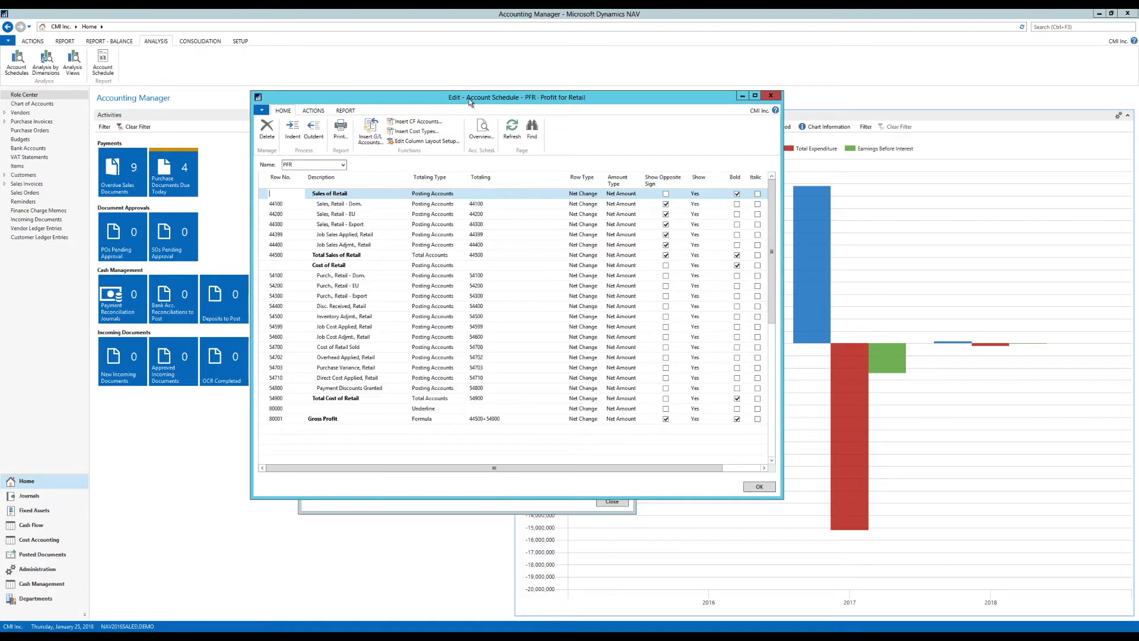
left_click_drag(469, 98, 433, 74)
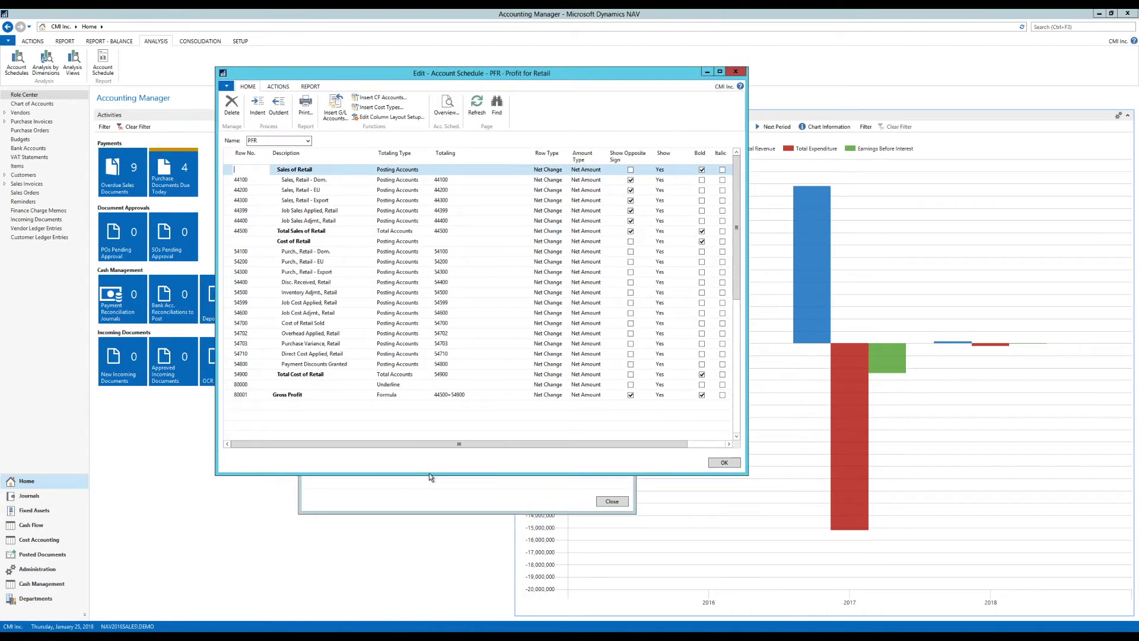
left_click_drag(429, 473, 437, 553)
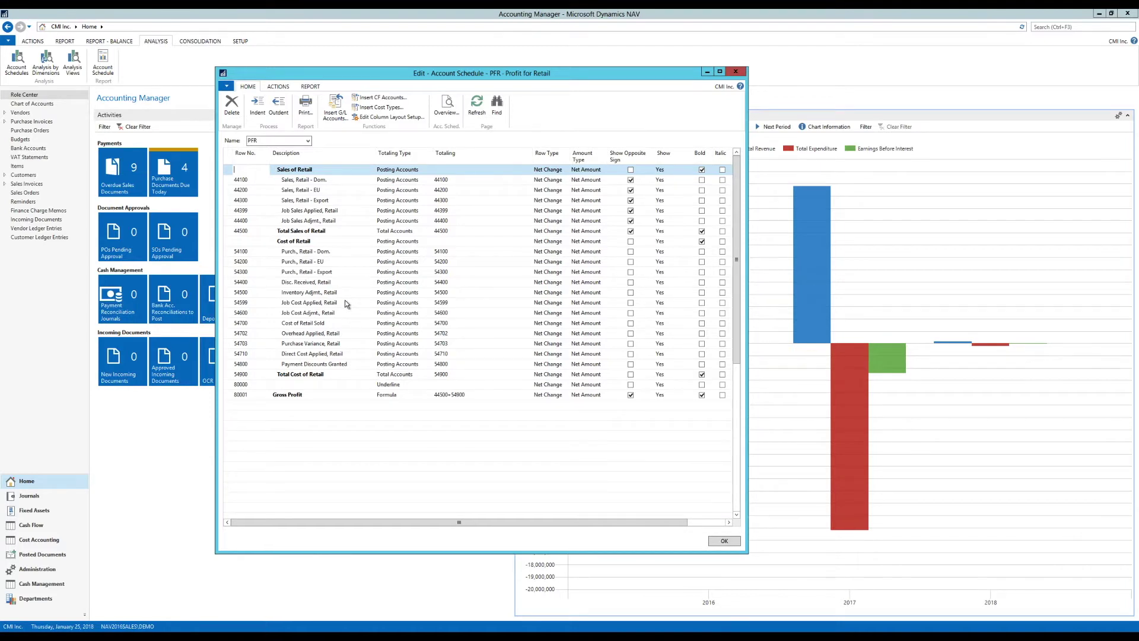
Step: Open the overview of the Profit for Retail schedule and look through the available account schedule names without changing the selection
left_click(449, 108)
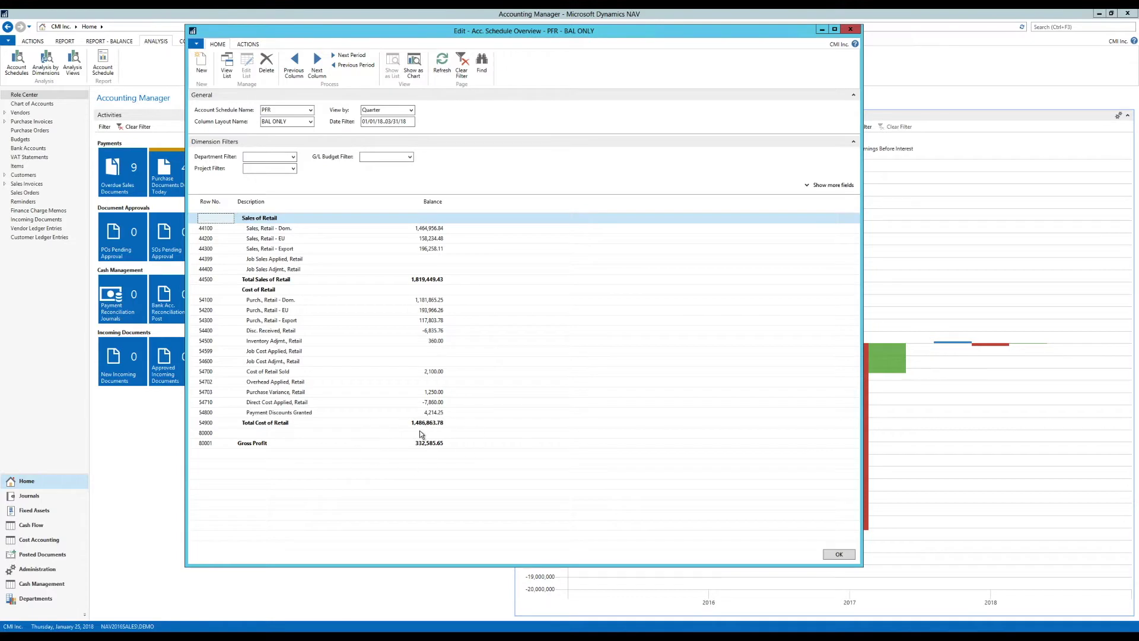
left_click(311, 112)
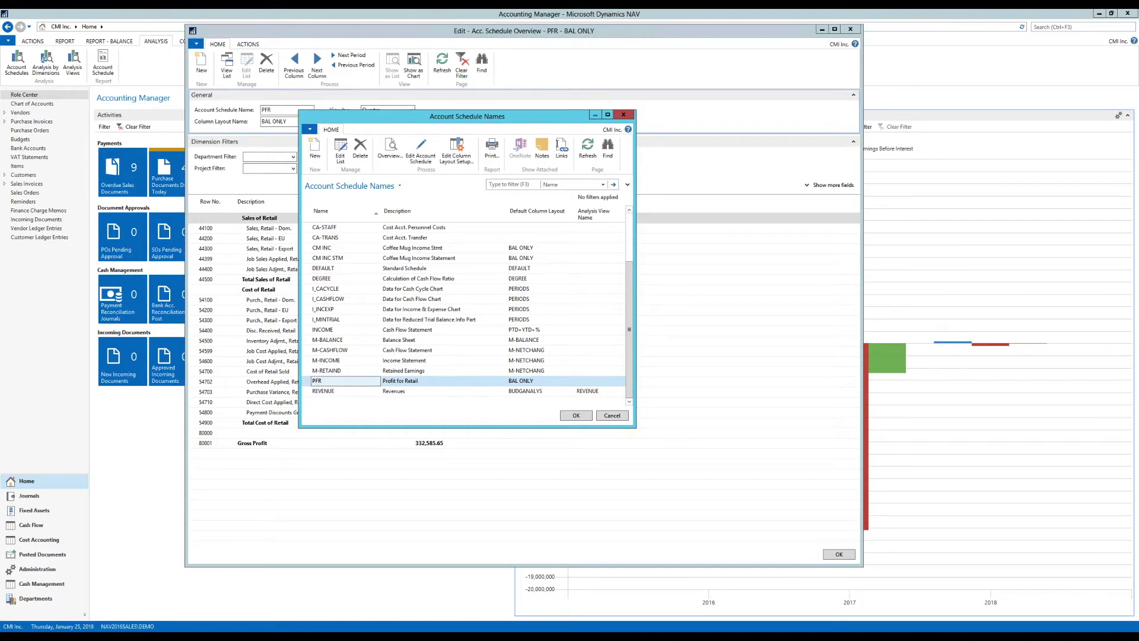
left_click(623, 115)
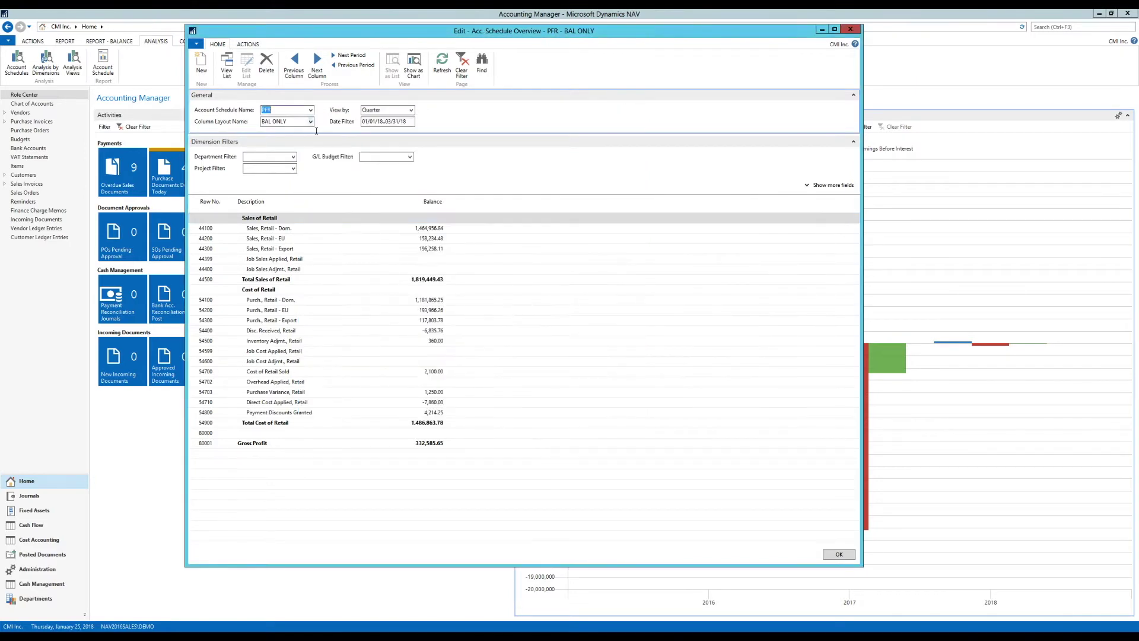
Step: Set the overview's column layout to P YTD (Period YTD)
left_click(309, 122)
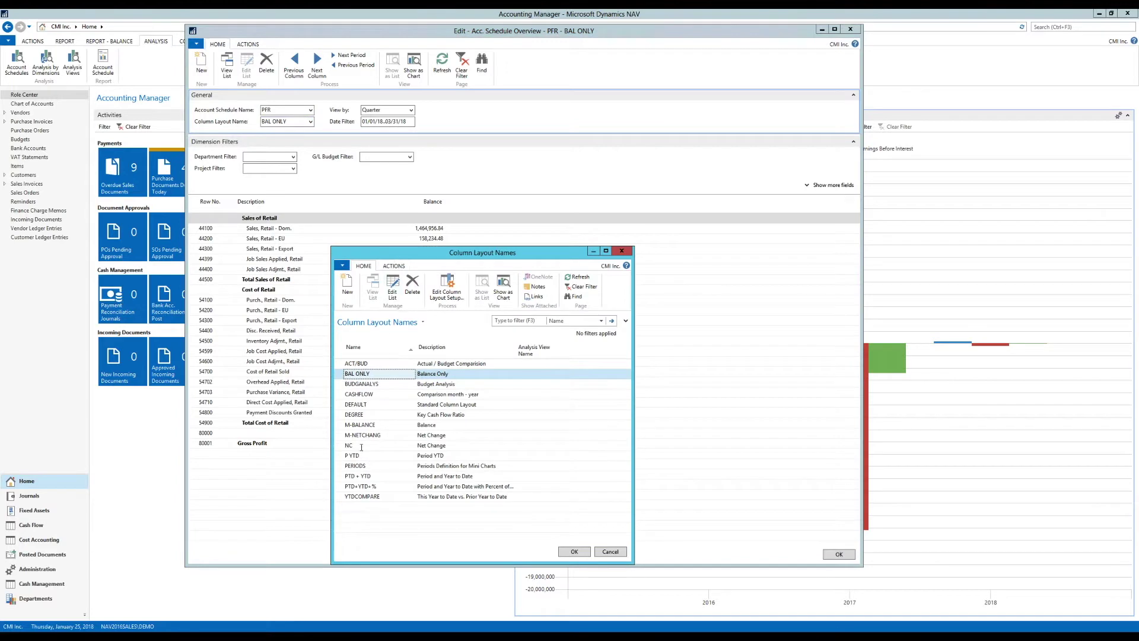
left_click(359, 455)
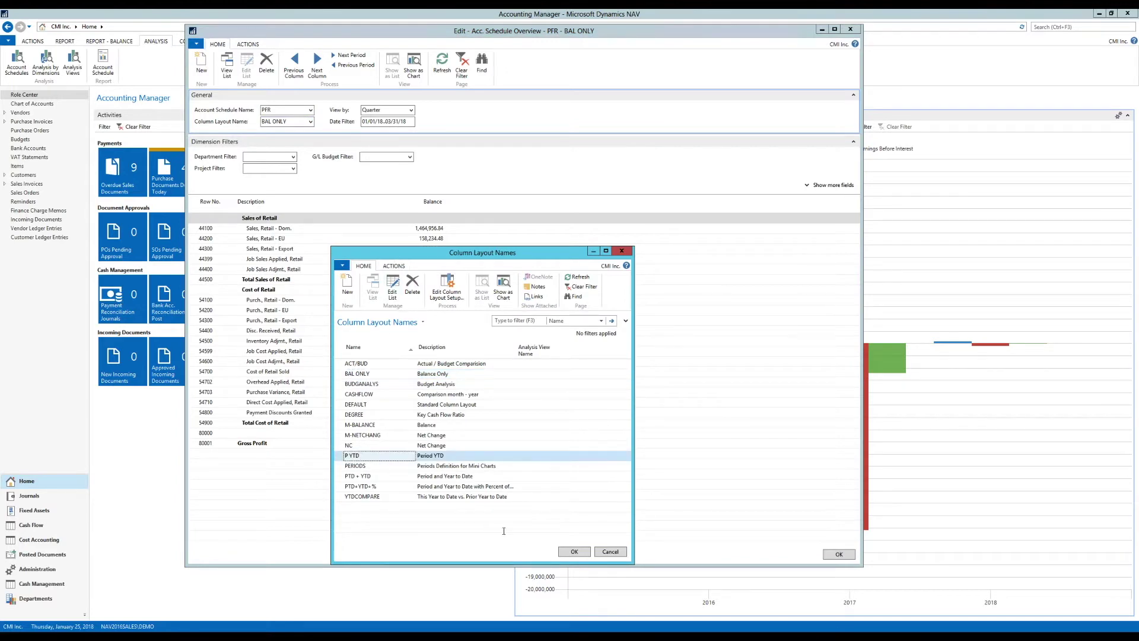
left_click(570, 551)
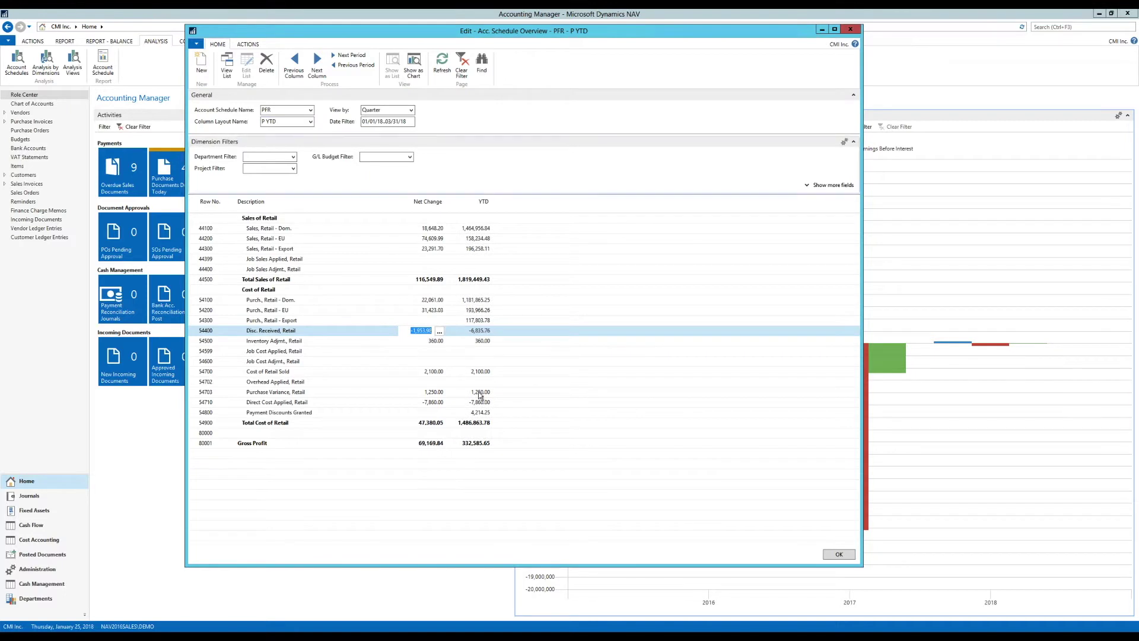
Step: View the overview by Month and step back to the period 11/01/17..11/30/17
left_click(411, 110)
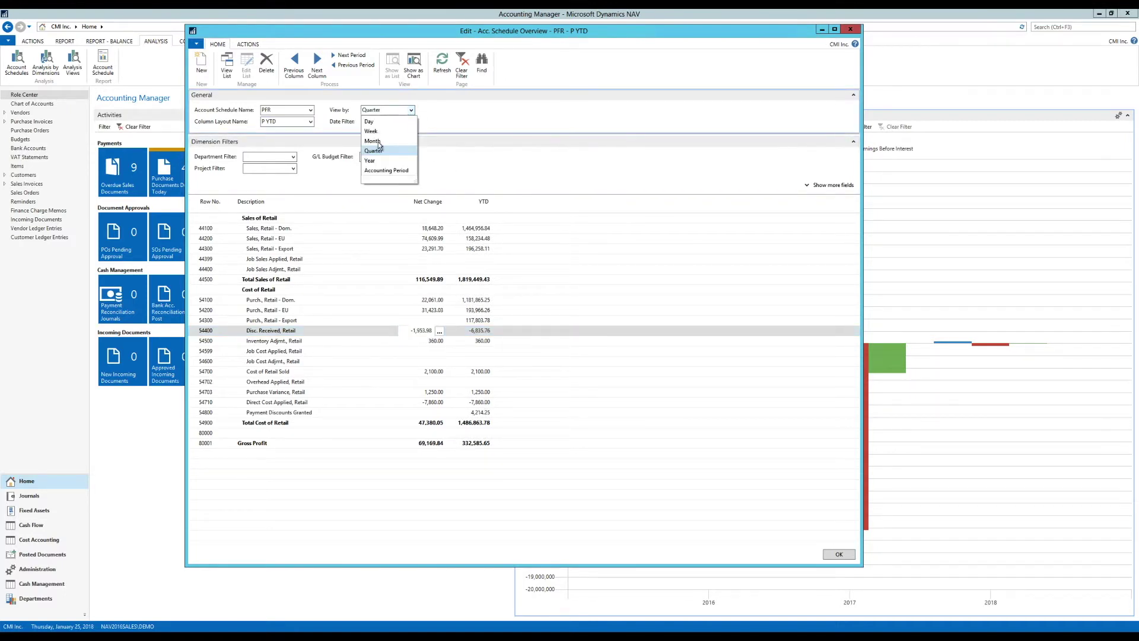
left_click(378, 142)
left_click(344, 64)
left_click(344, 64)
left_click(344, 64)
left_click(344, 64)
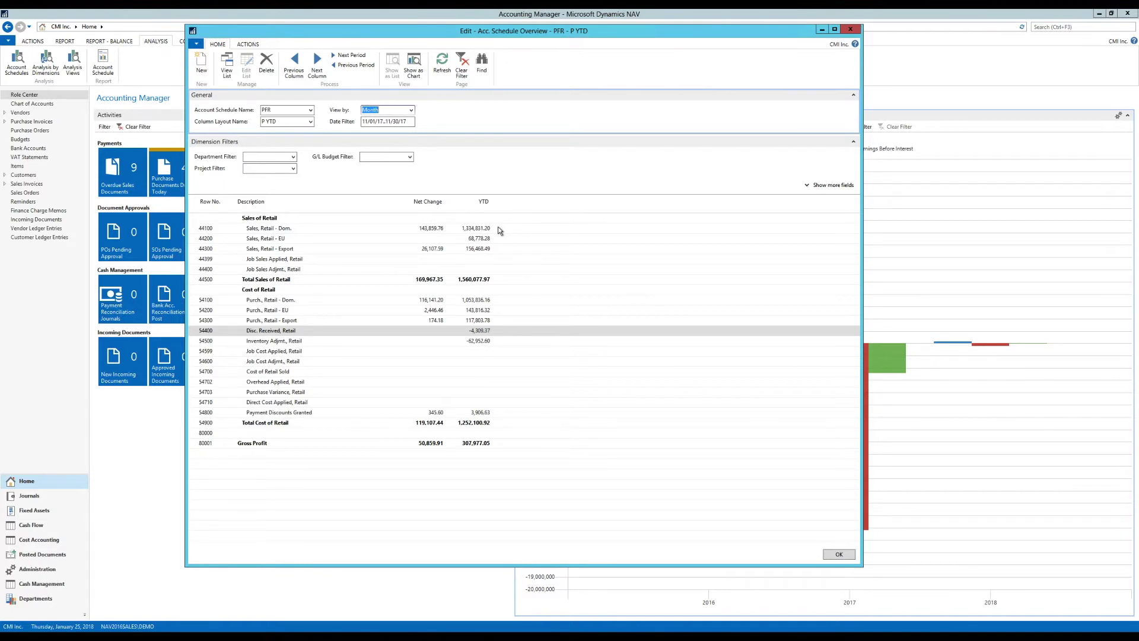
Step: Create a new column layout named 4QS with the description Four Quarters
left_click(310, 122)
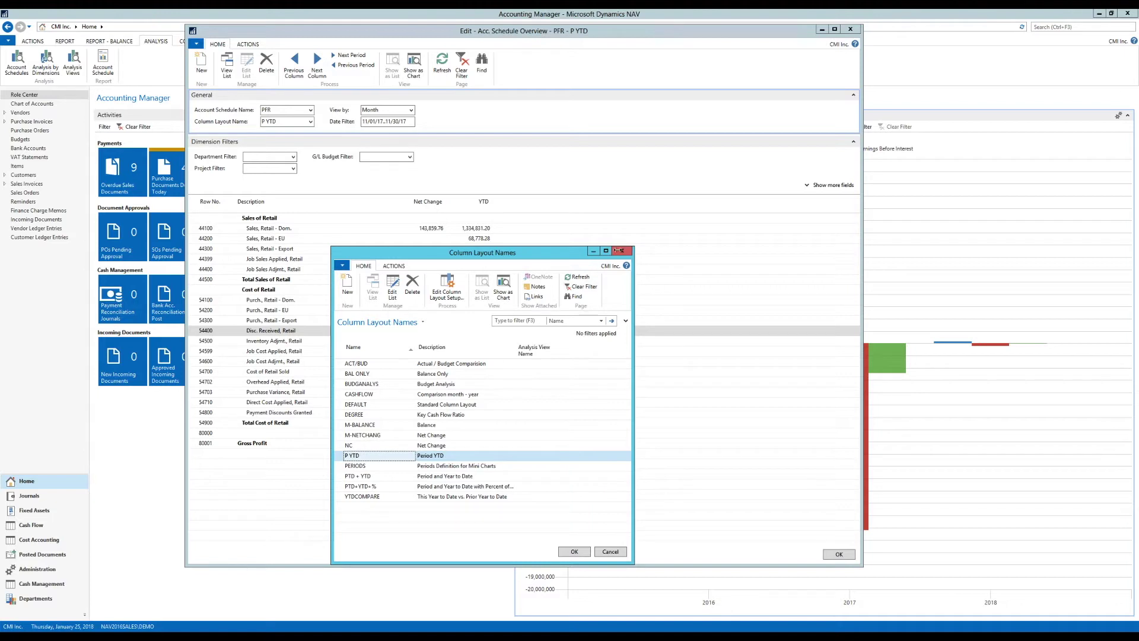
key("Return")
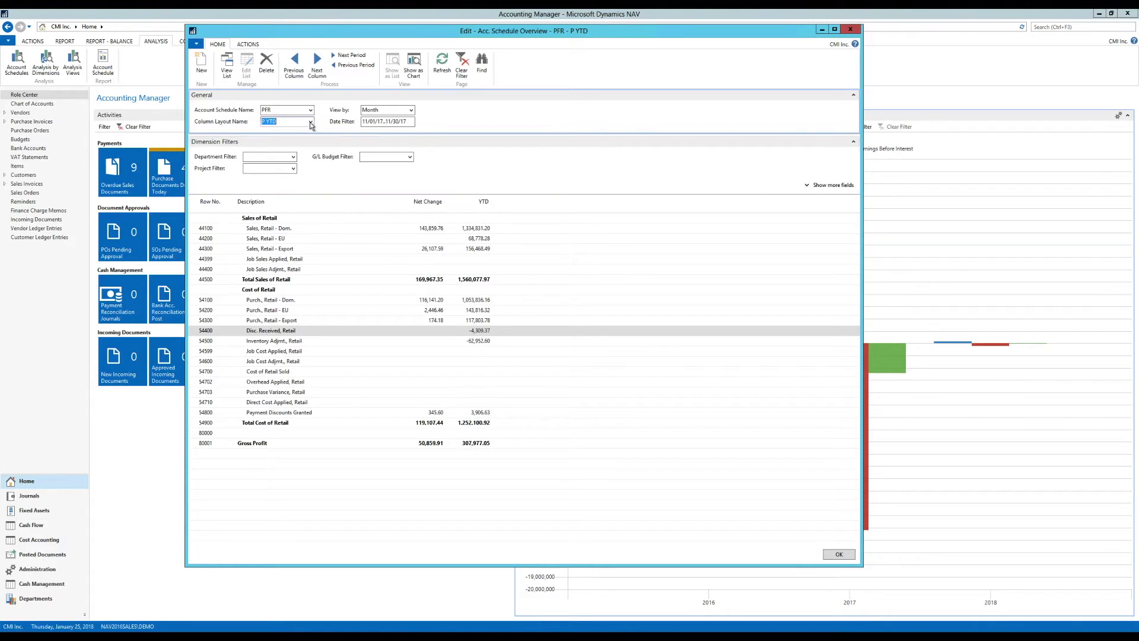
left_click_drag(430, 247, 478, 173)
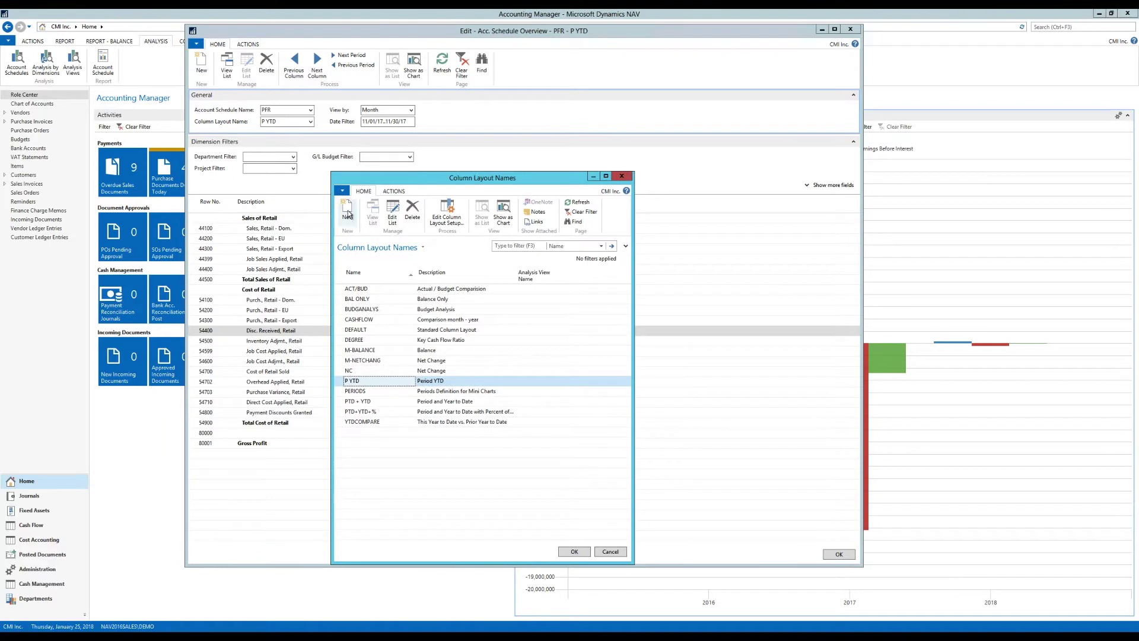
left_click(348, 213)
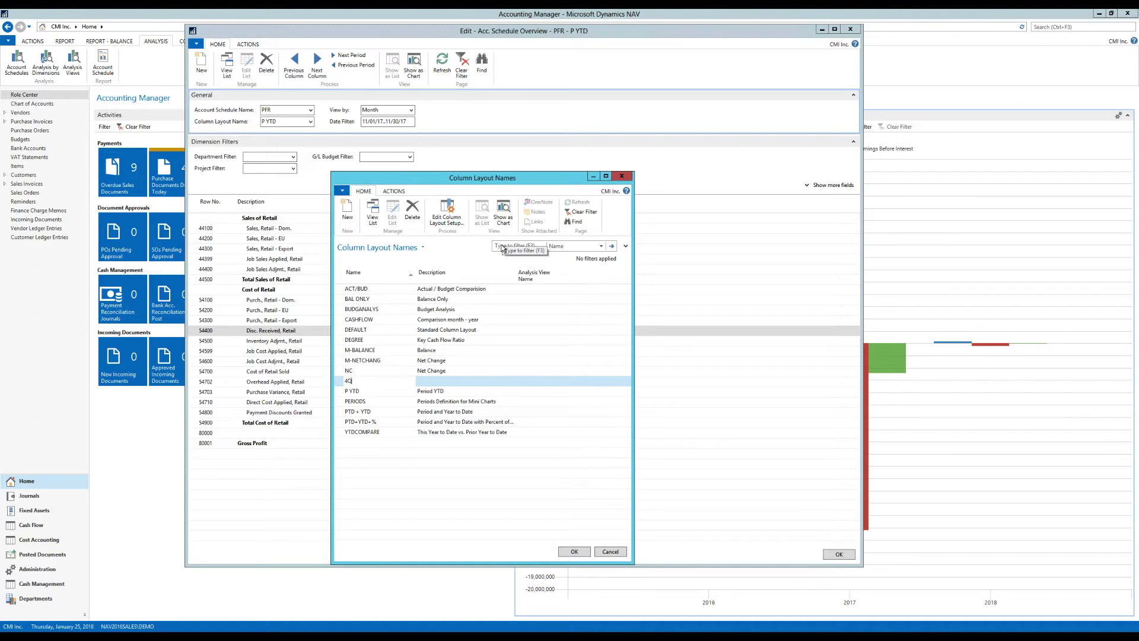
key("Tab")
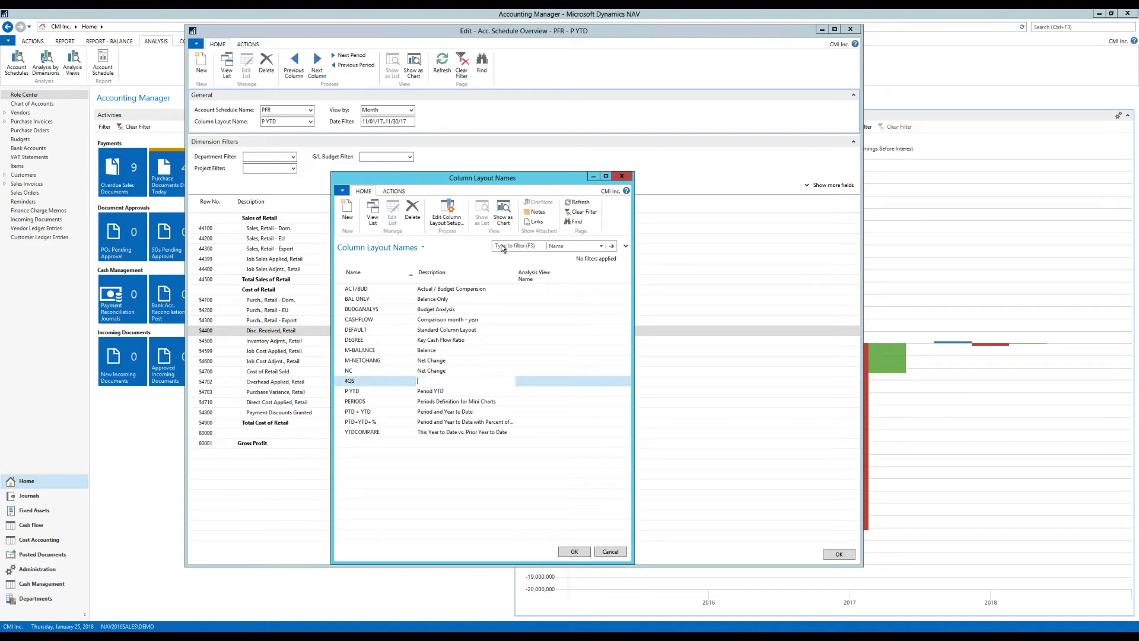
type("Four Quar")
key("Tab")
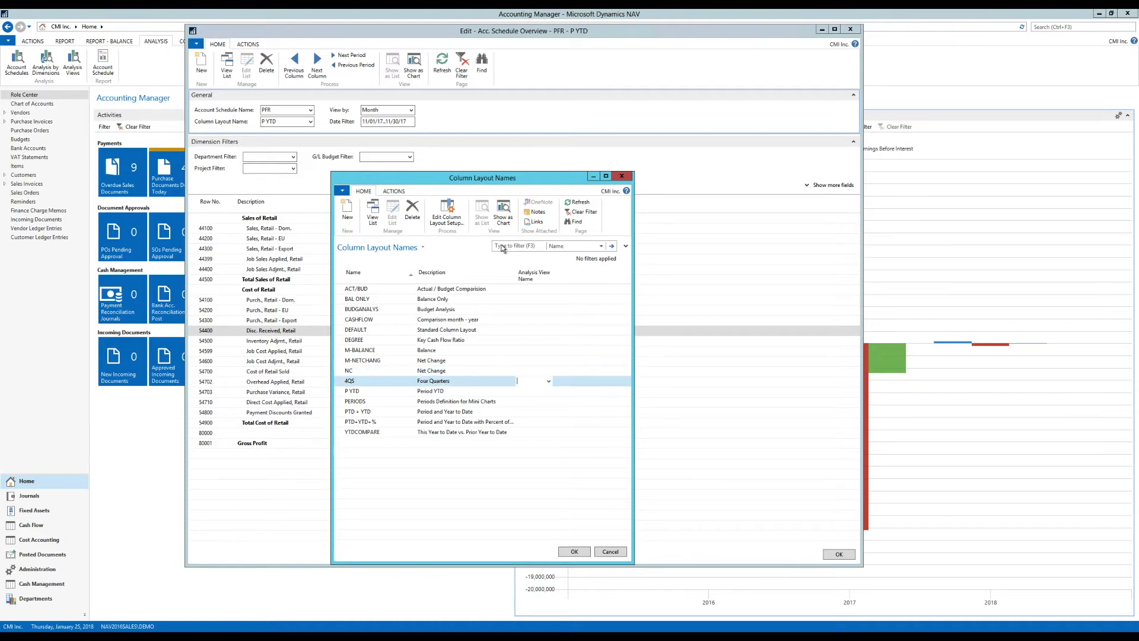
key("shift+Tab")
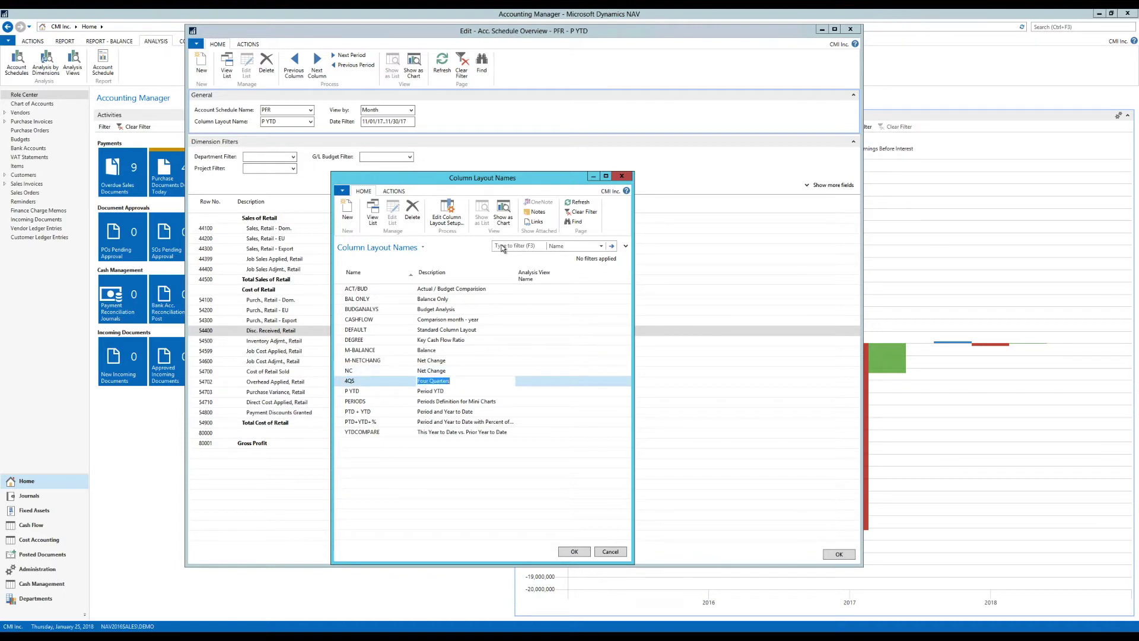
Step: Open the column setup of the 4QS layout and add column CQ with the header Current Quarter
left_click(452, 214)
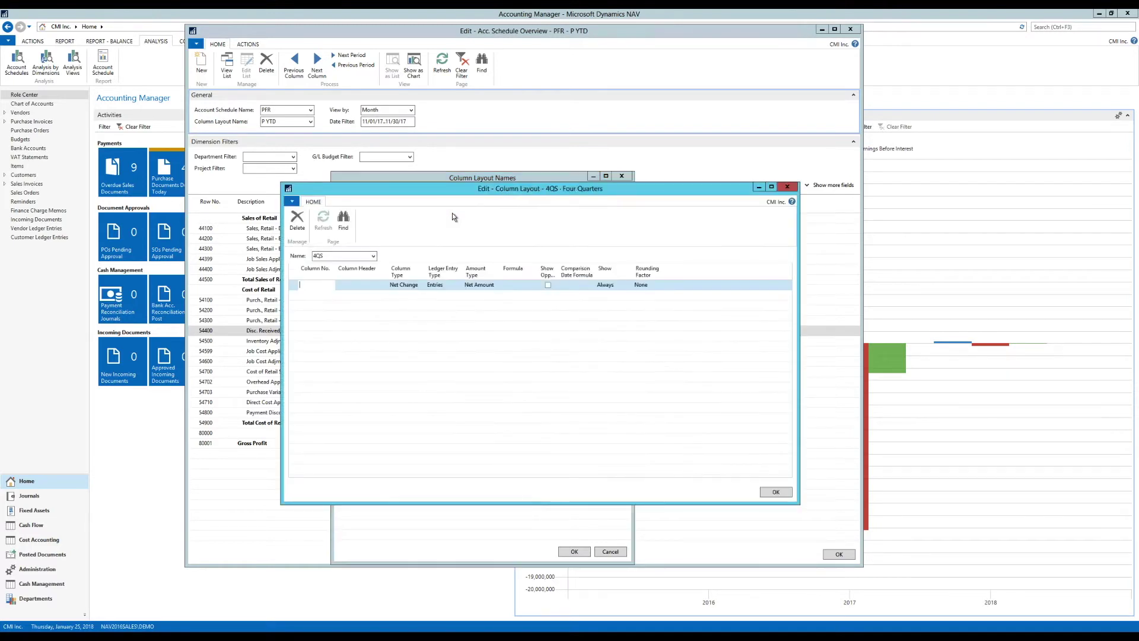
left_click_drag(483, 189, 465, 159)
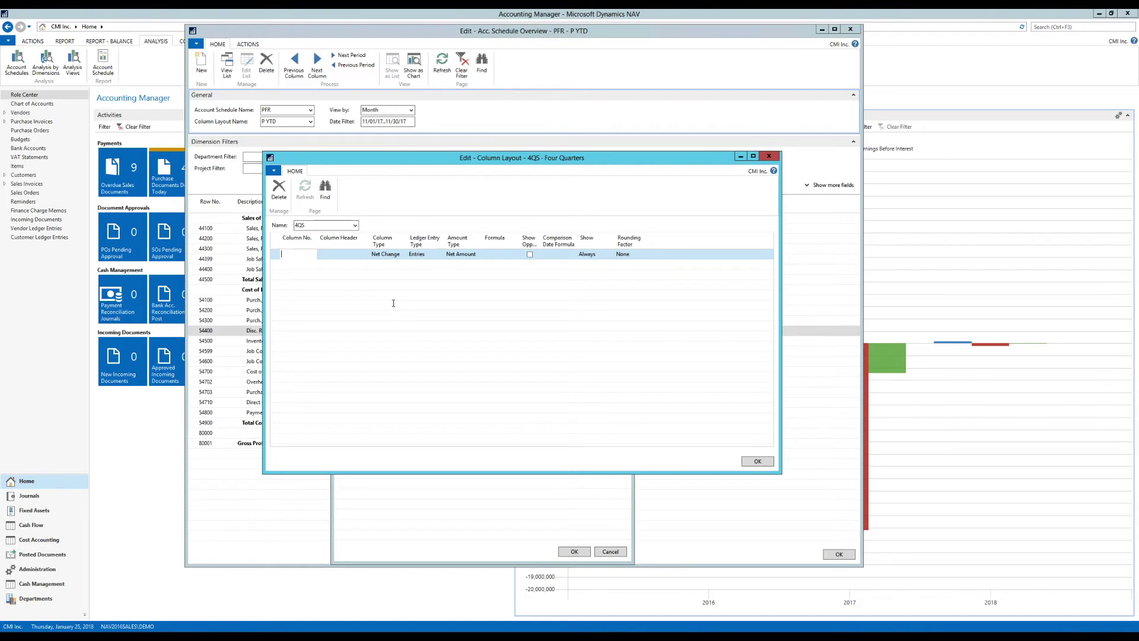
type("QW")
key("BackSpace")
key("Tab")
type("Cur")
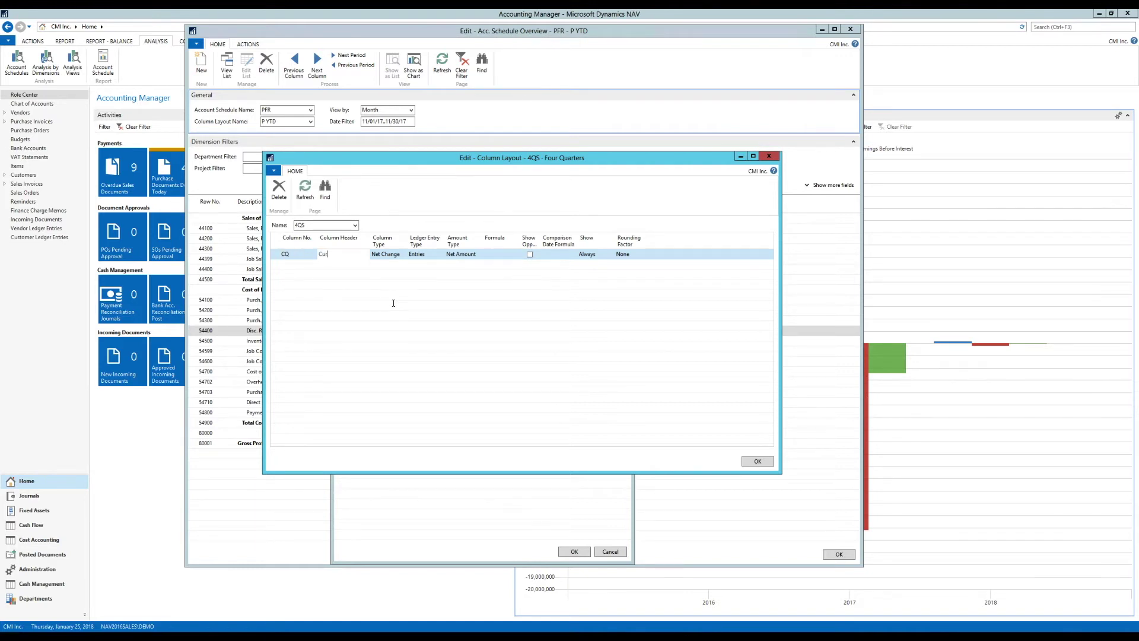
type("rent Quarter")
key("Tab")
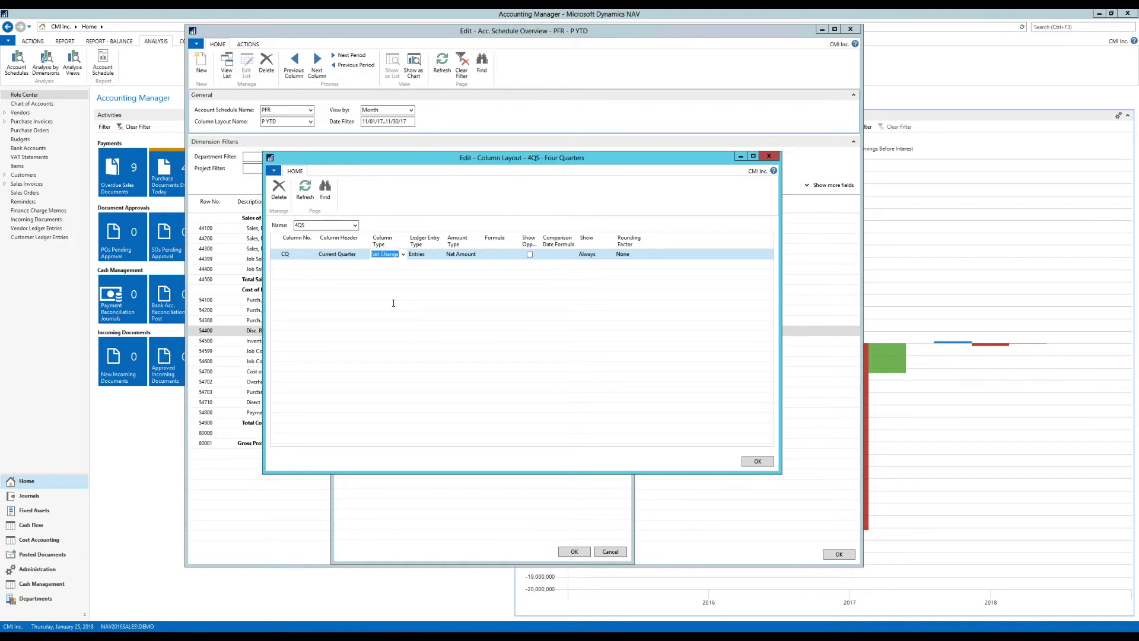
key("Tab")
key("Tab")
key("Tab")
key("Tab")
key("Tab")
Step: Add a second column numbered -1Q with the header -1Q to the 4QS layout
key("Left")
key("Left")
key("Left")
key("Down")
key("Left")
key("Left")
key("Left")
key("Left")
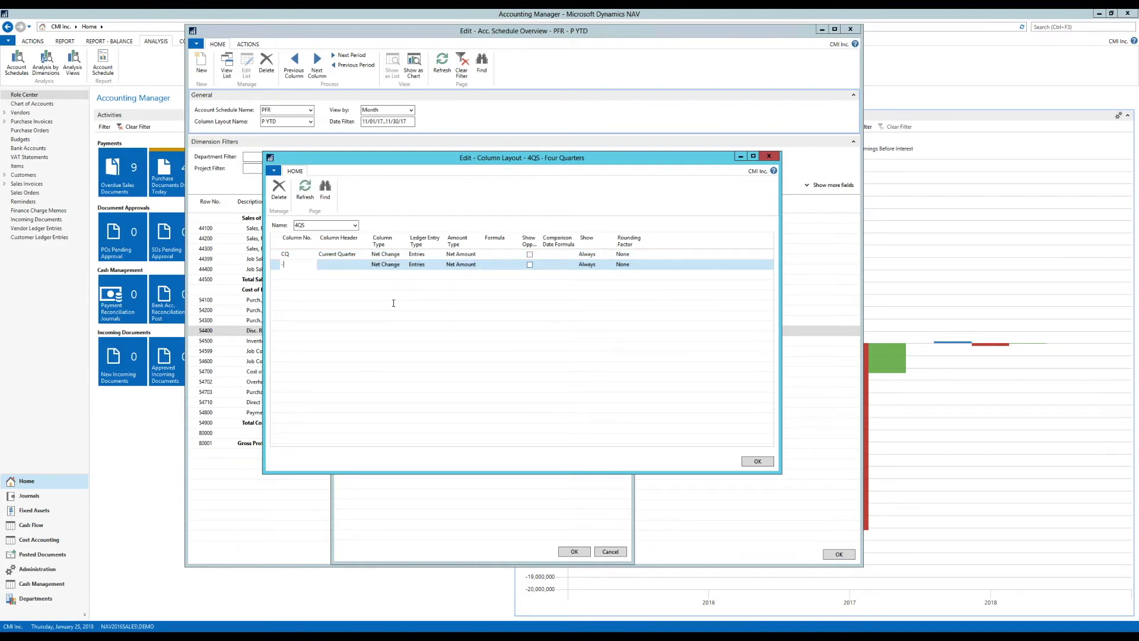
type("-1Q")
key("Tab")
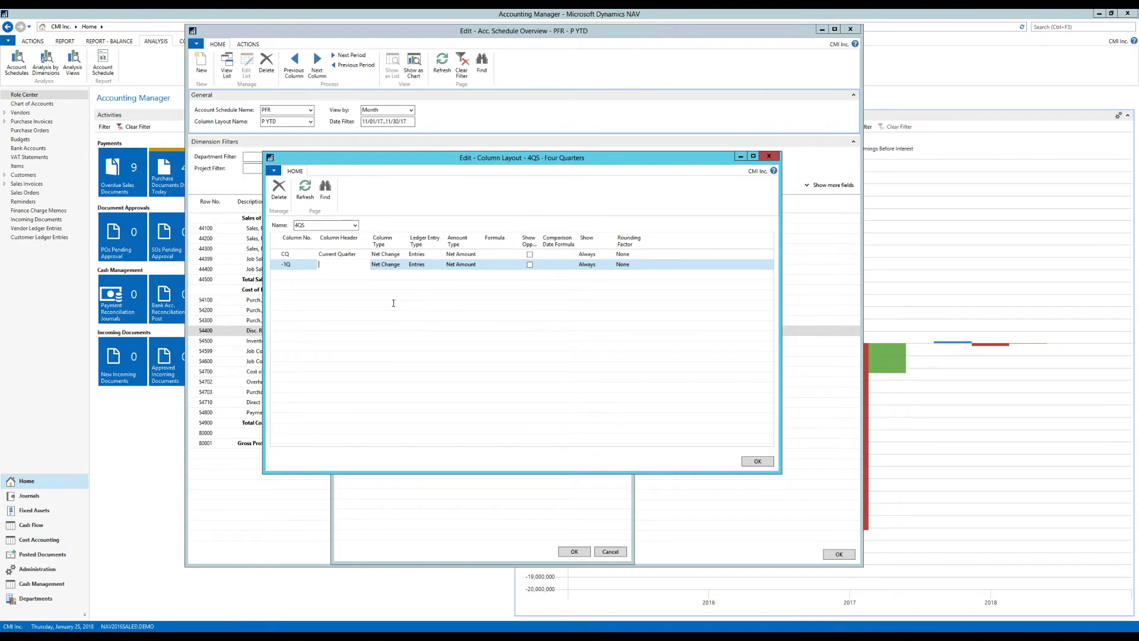
type("Q")
key("Tab")
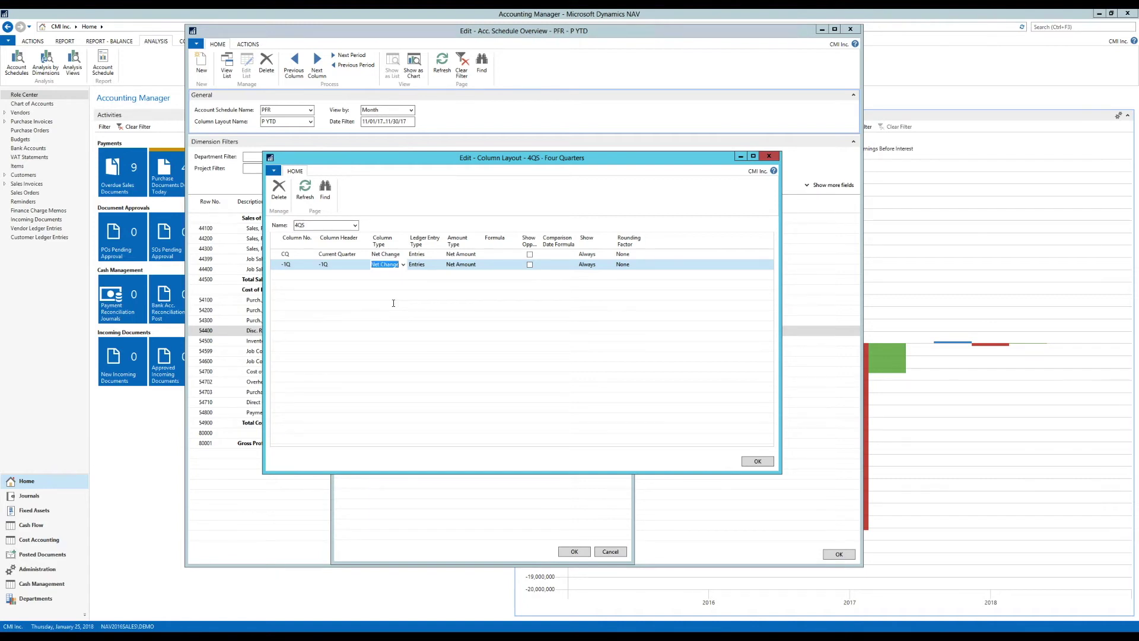
Step: Set the comparison date formula of the -1Q column to -1Q
key("Tab")
key("Tab")
key("Tab")
key("Tab")
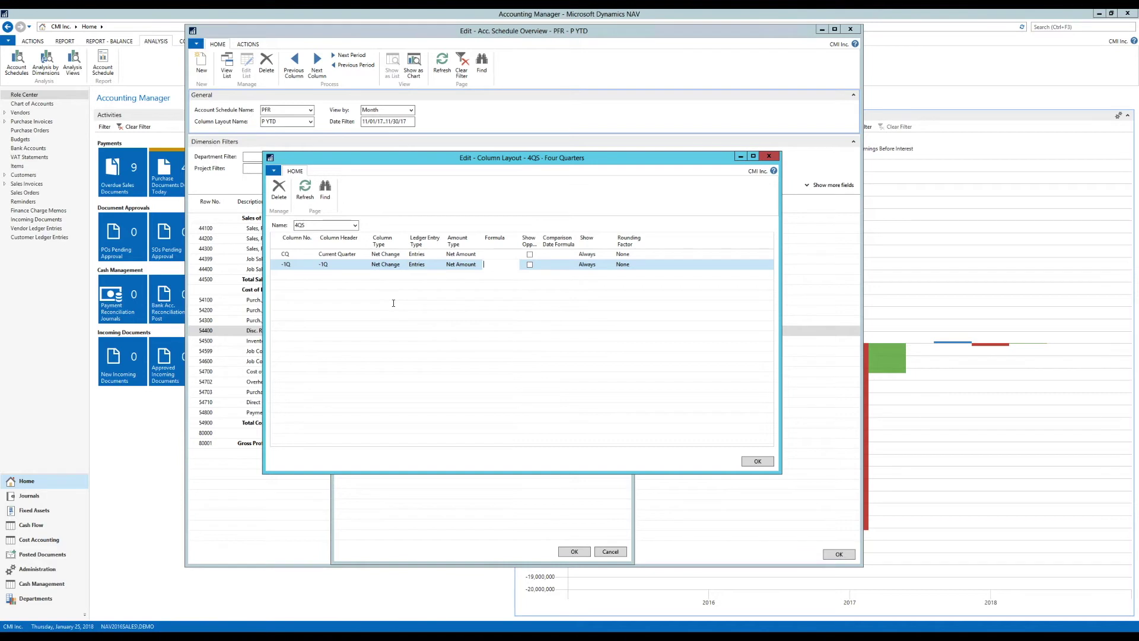
key("Tab")
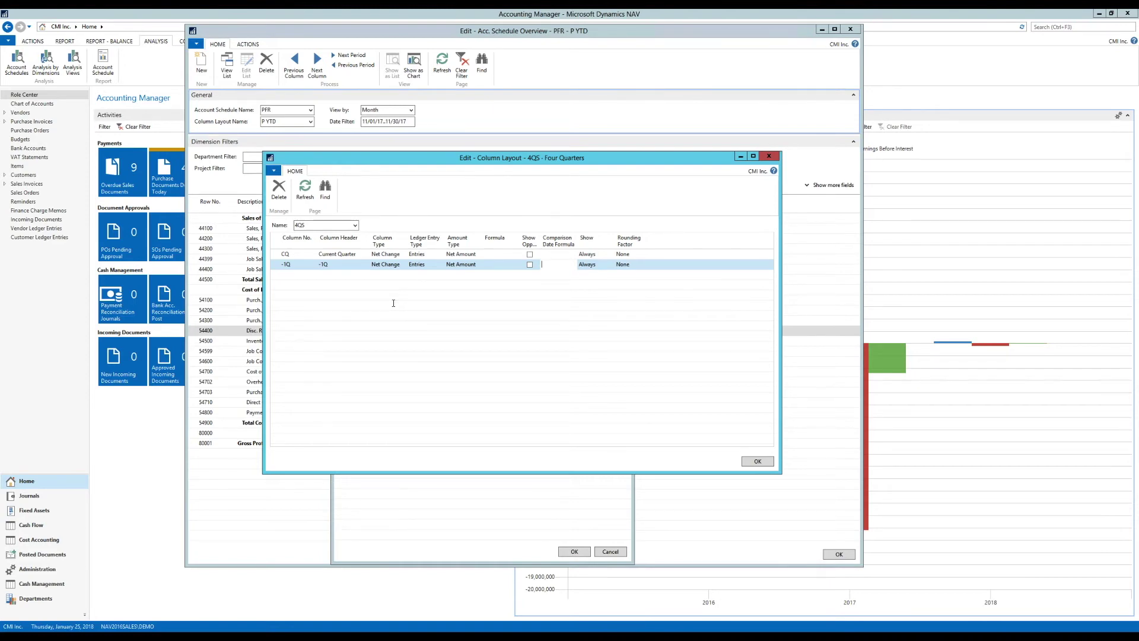
type("-1Q")
key("Tab")
key("Up")
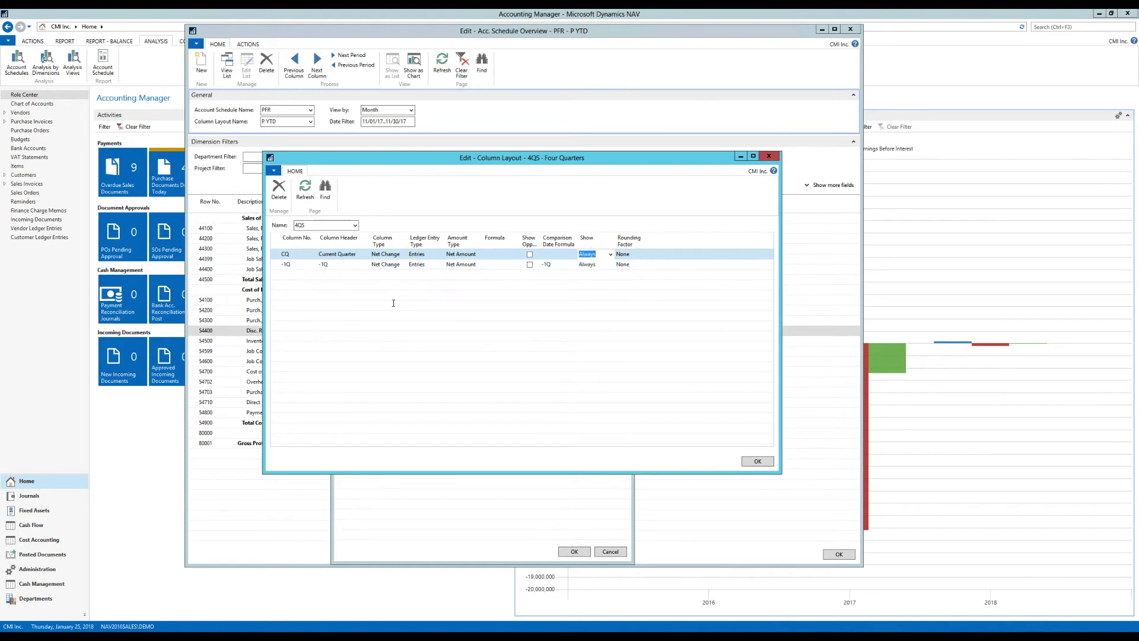
key("Down")
key("shift+Tab")
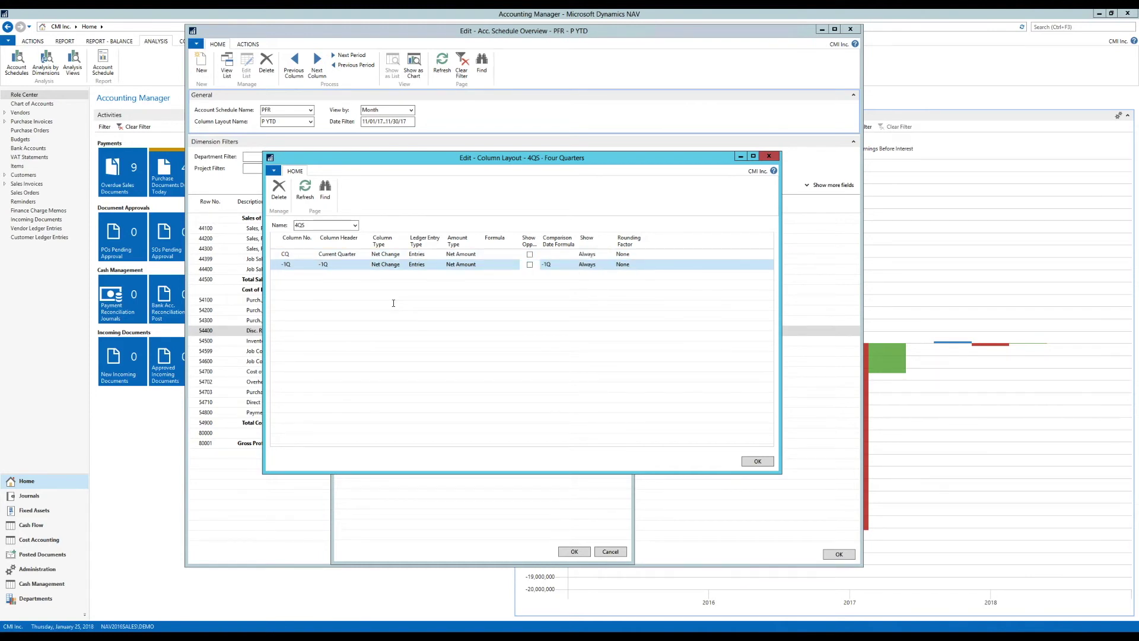
Step: Add a third column numbered -2Q with the header -2Q to the 4QS layout
key("Right")
key("Right")
key("Left")
key("Down")
key("Left")
key("Left")
key("Left")
key("Left")
key("Left")
key("Left")
key("Left")
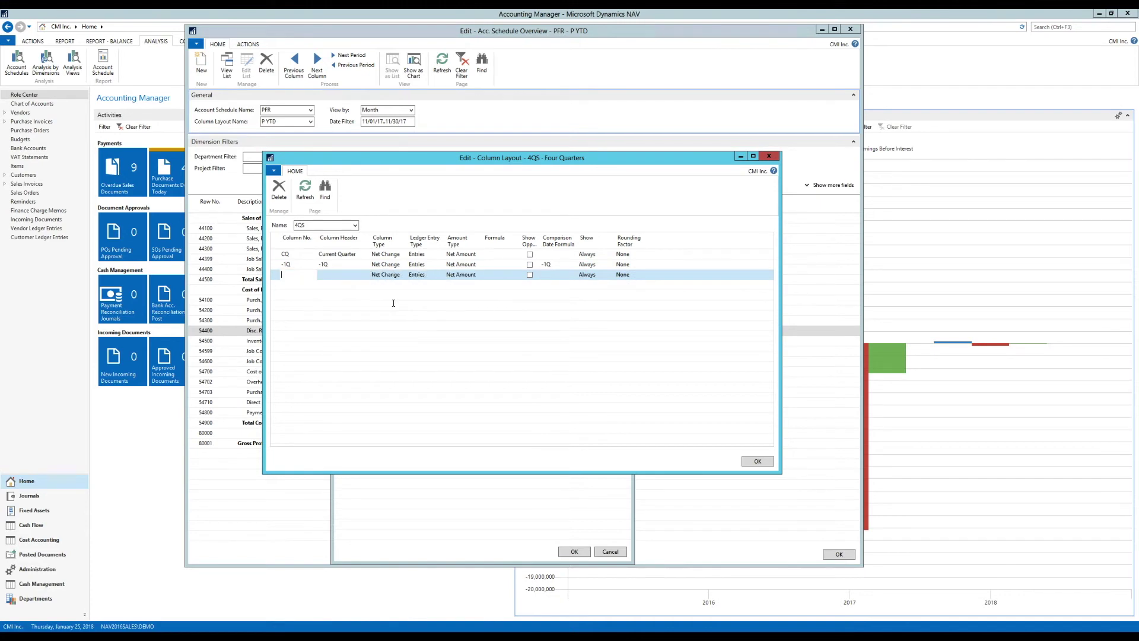
type("-2Q")
key("Tab")
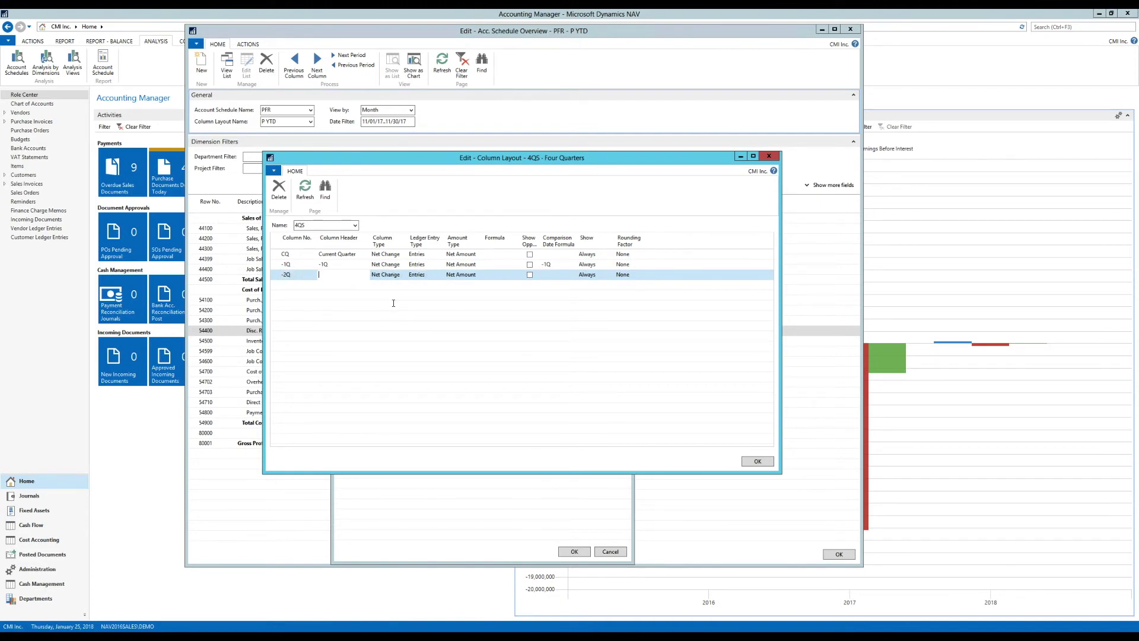
type("-2Q")
Step: Set the comparison date formula of the -2Q column to -2Q
key("Tab")
key("Tab")
key("Tab")
key("Tab")
key("Tab")
key("Tab")
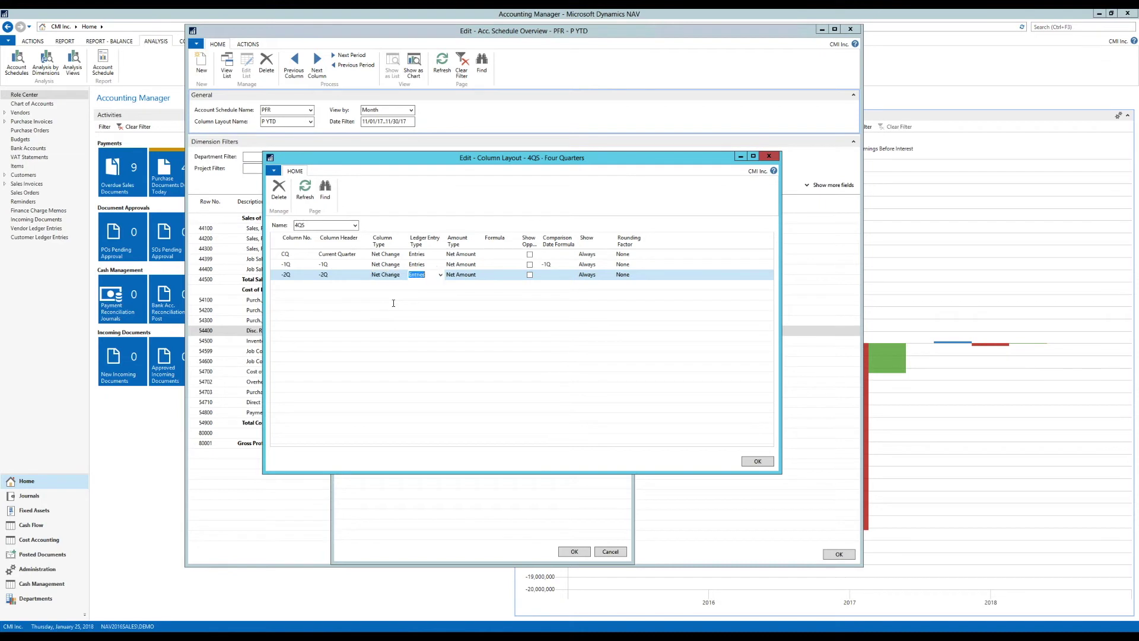
key("Tab")
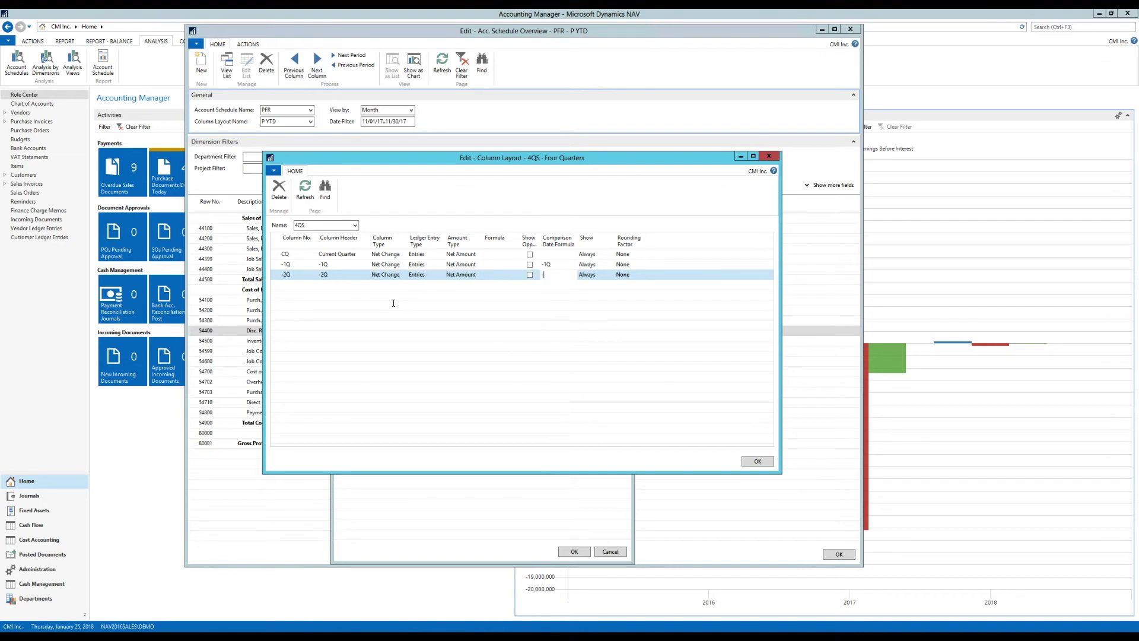
key("Tab")
Step: Add a fourth column numbered -3Q with the header -3Q to the 4QS layout
key("Tab")
key("Tab")
key("Tab")
key("shift+Tab")
type("-3")
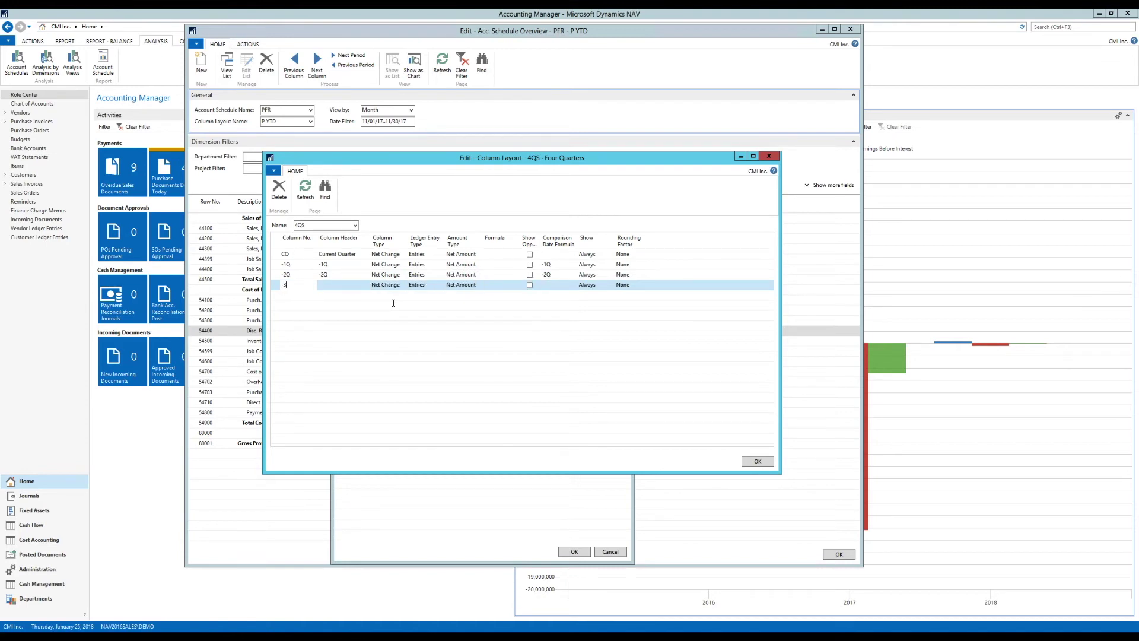
type("Q")
key("Tab")
type("-3")
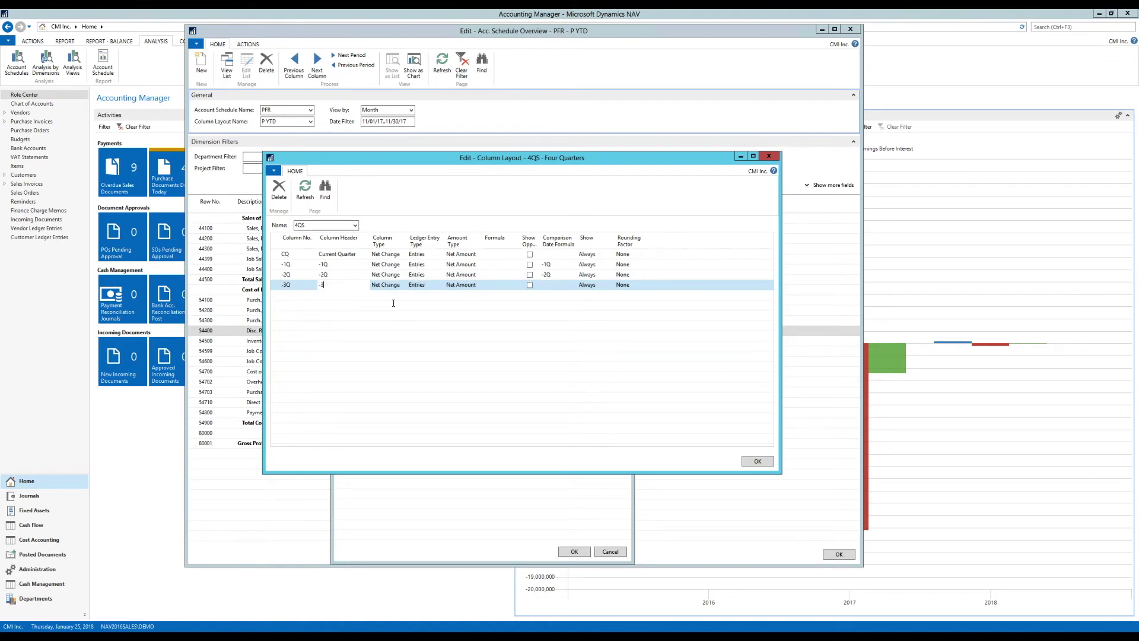
type("Q")
Step: Set the comparison date formula of the -3Q column to -3Q
key("Tab")
key("Tab")
key("Tab")
key("Tab")
key("Tab")
key("Tab")
type("-")
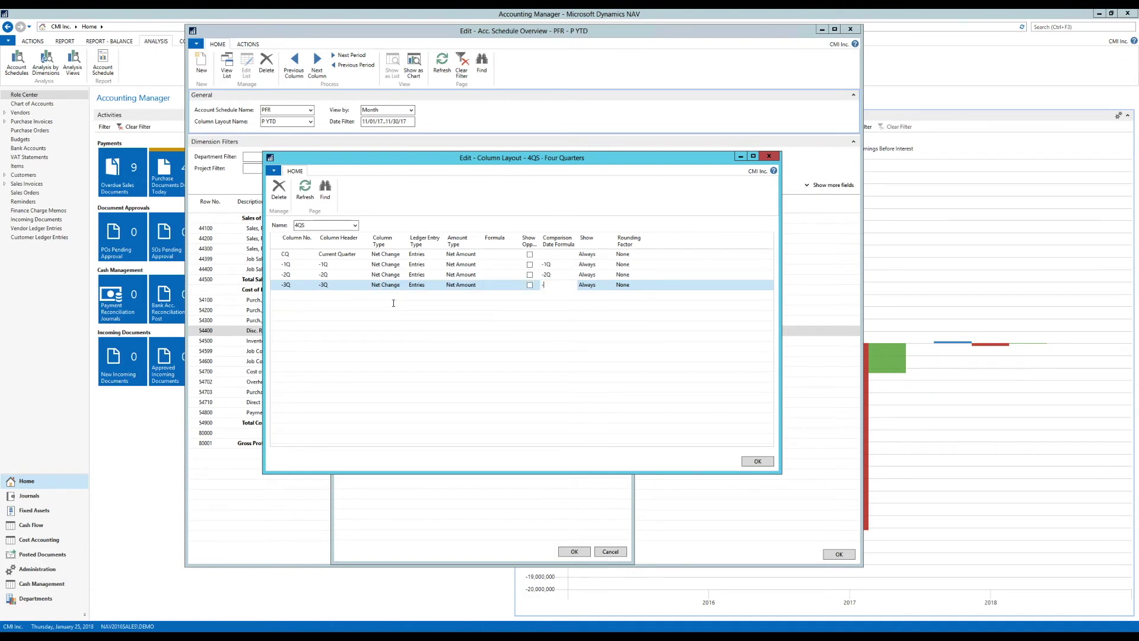
type("3Q")
key("Up")
key("Up")
key("Up")
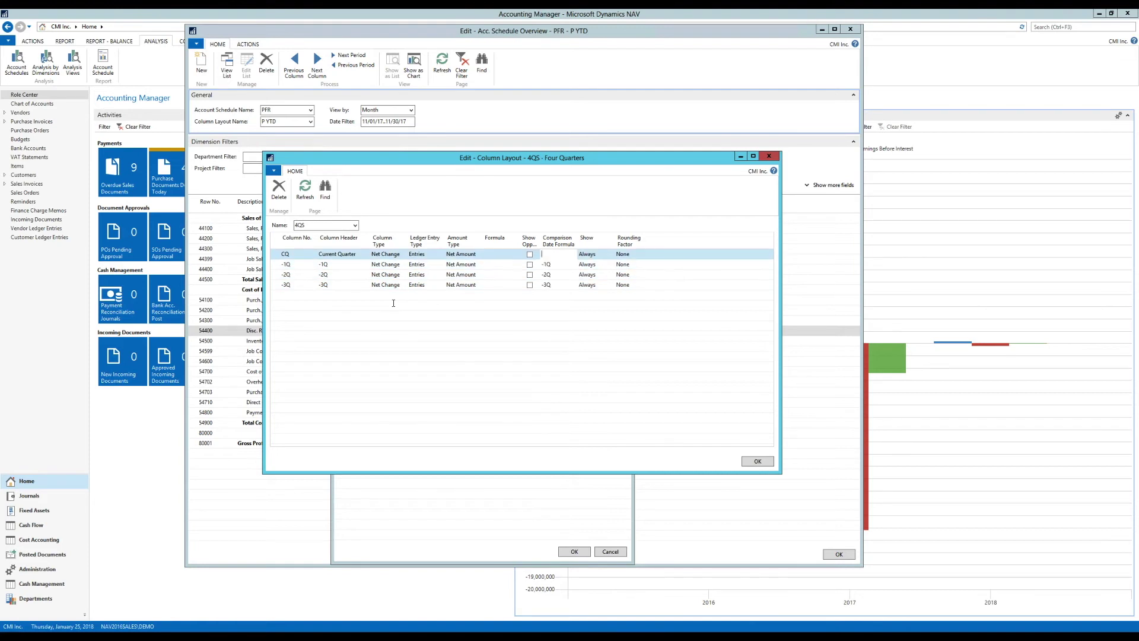
key("Down")
key("Down")
key("Down")
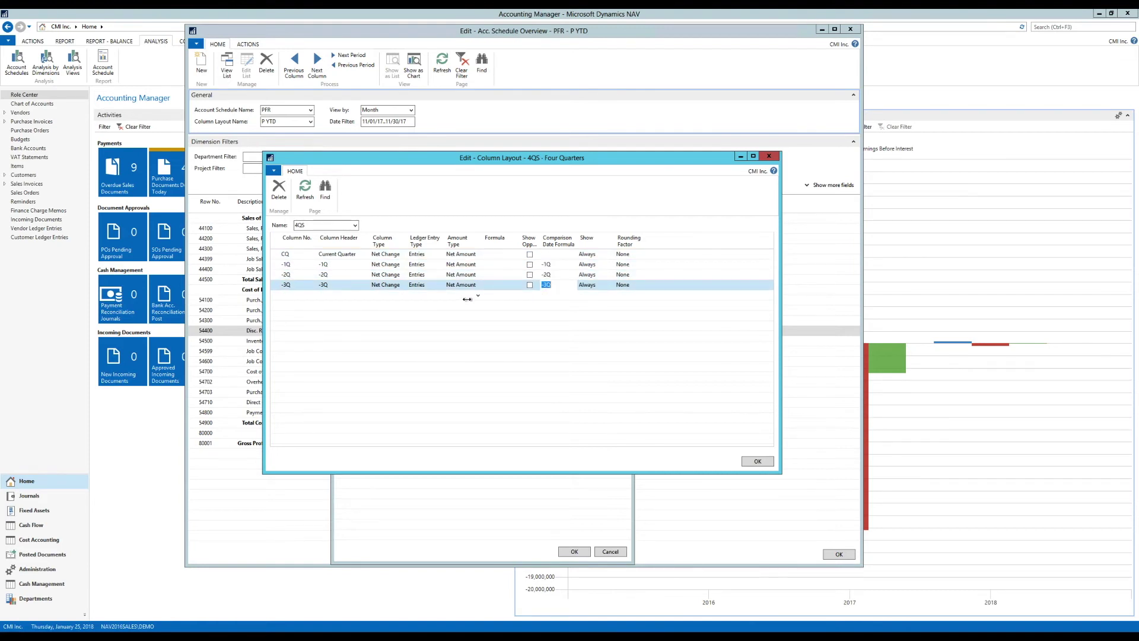
Step: Close the column setup and apply the 4QS column layout to the PFR account schedule overview
left_click(754, 462)
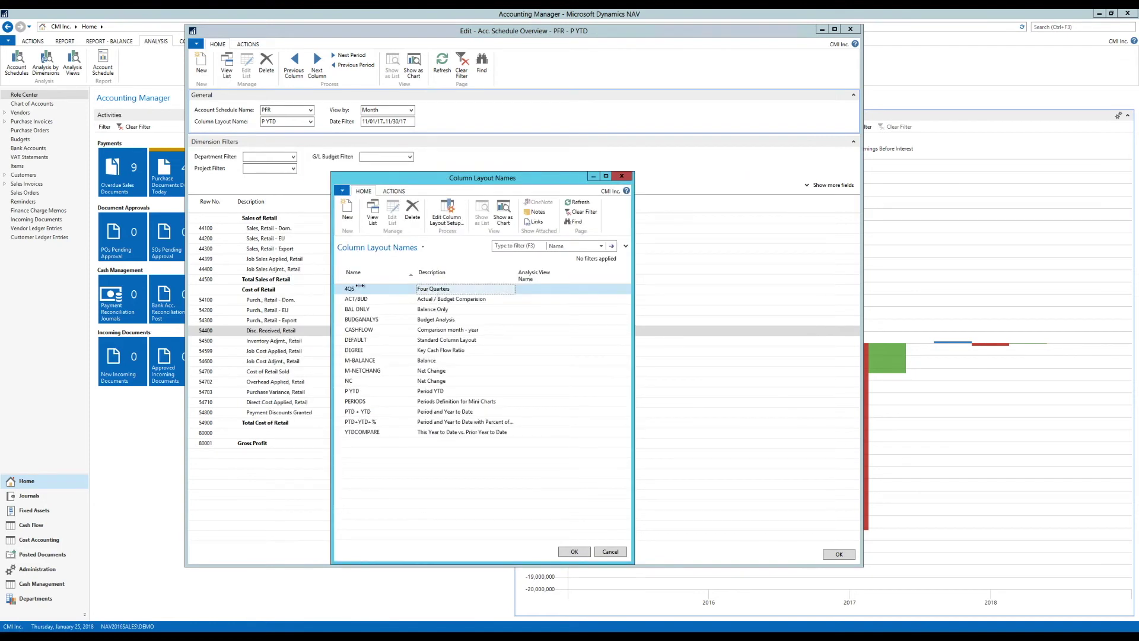
left_click(573, 551)
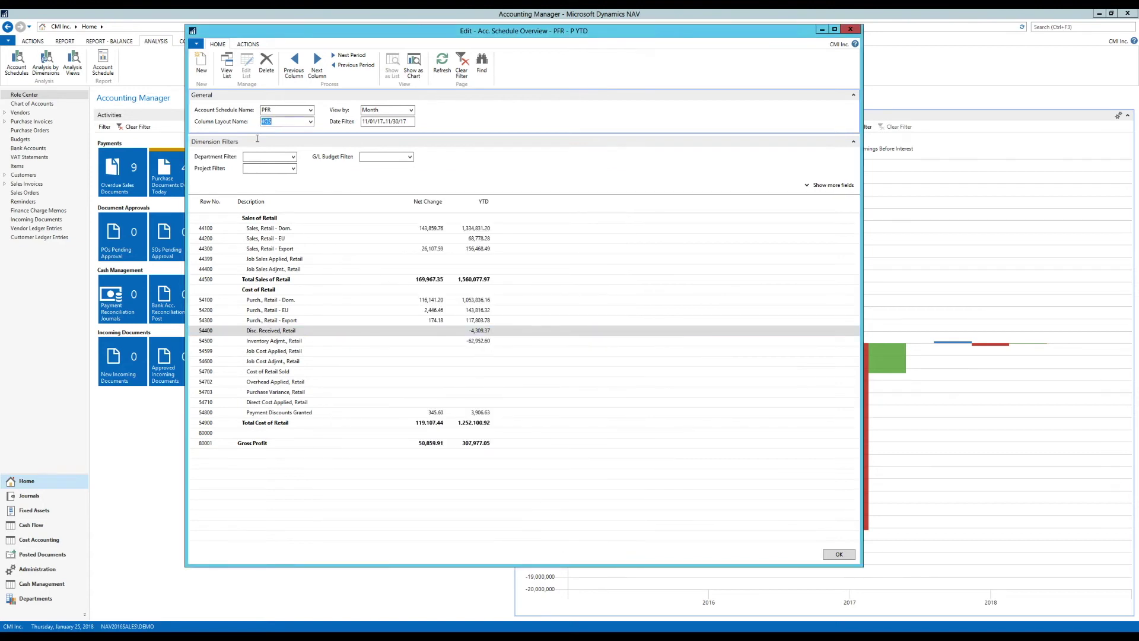
left_click(279, 158)
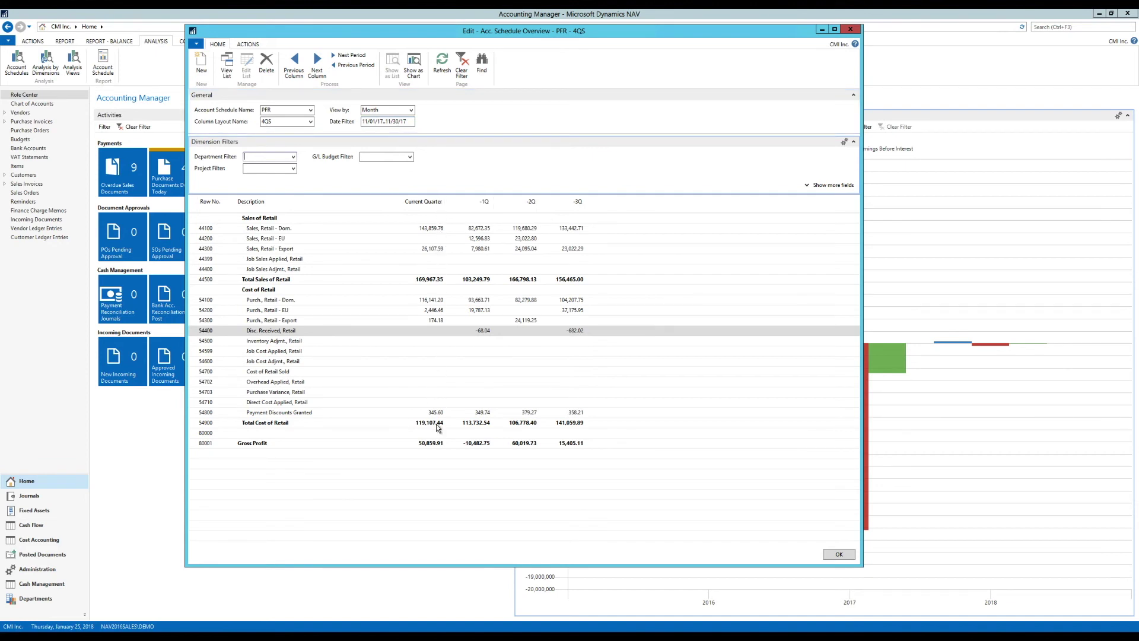
Step: Set the account schedule overview to be viewed by Quarter and select the -1Q amount for Sales, Retail - EU
left_click(410, 110)
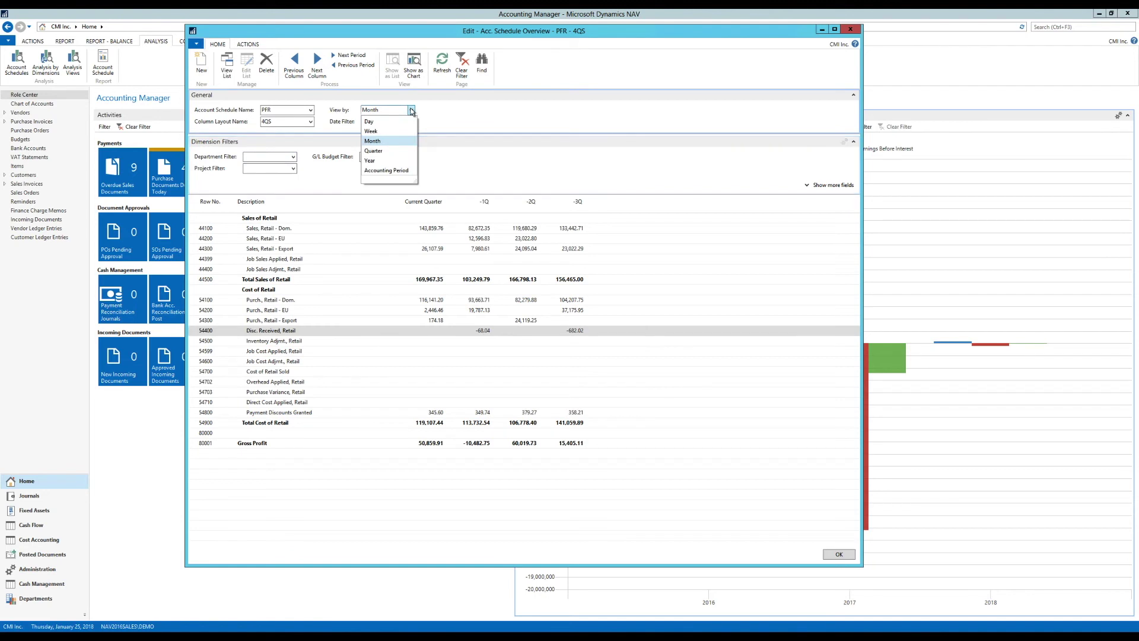
left_click(377, 151)
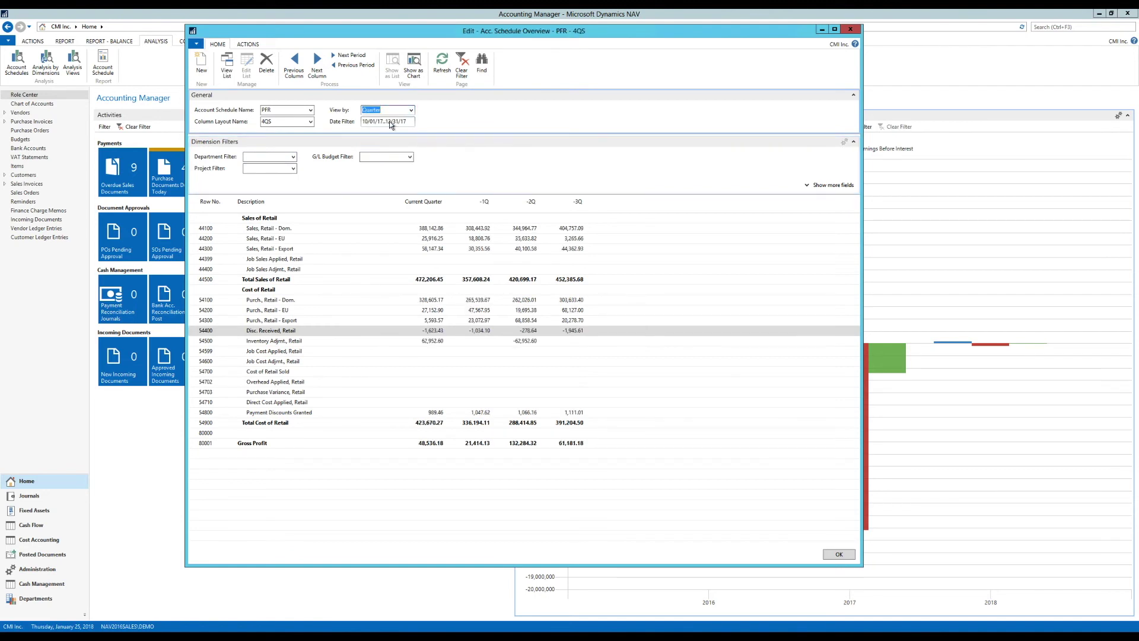
left_click(468, 239)
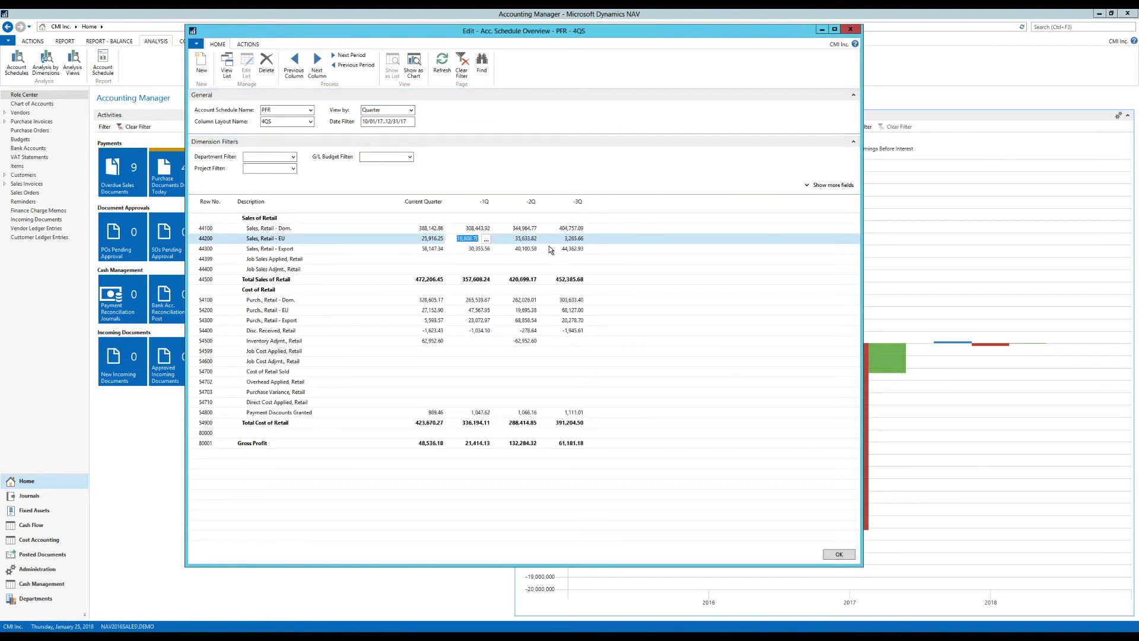